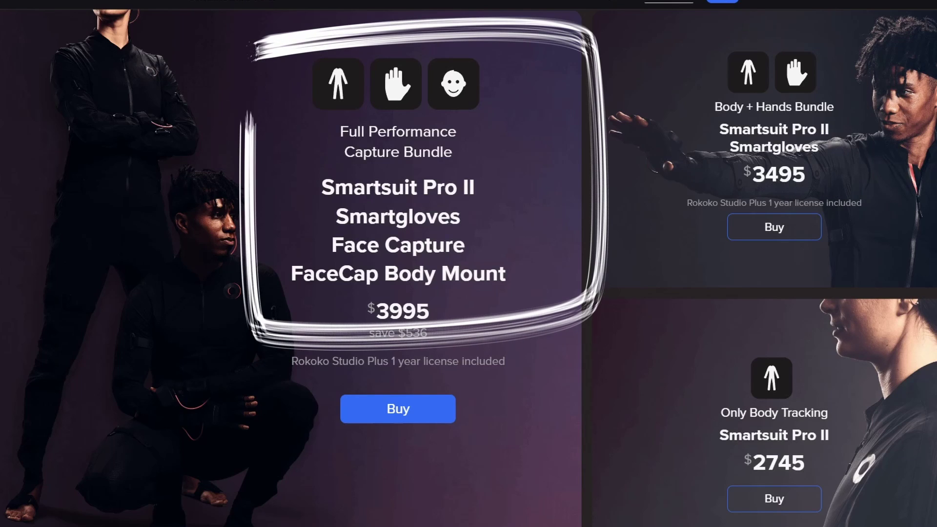
Scroll the Rokoko product page past the testimonial to the integrations and 'Behind the magic' feature list.
{"action": "scroll", "coordinate": [469, 264], "scroll_direction": "down", "scroll_amount": 5}
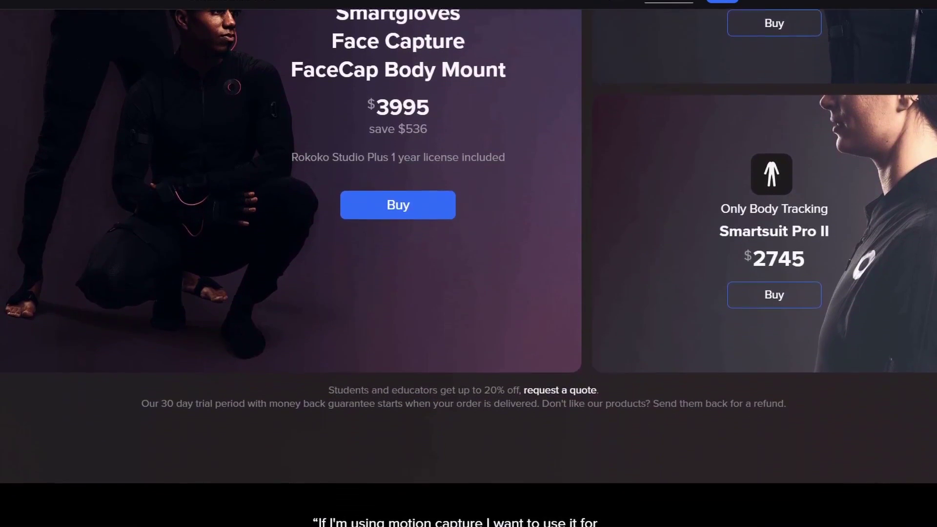
{"action": "scroll", "coordinate": [468, 264], "scroll_direction": "down", "scroll_amount": 1}
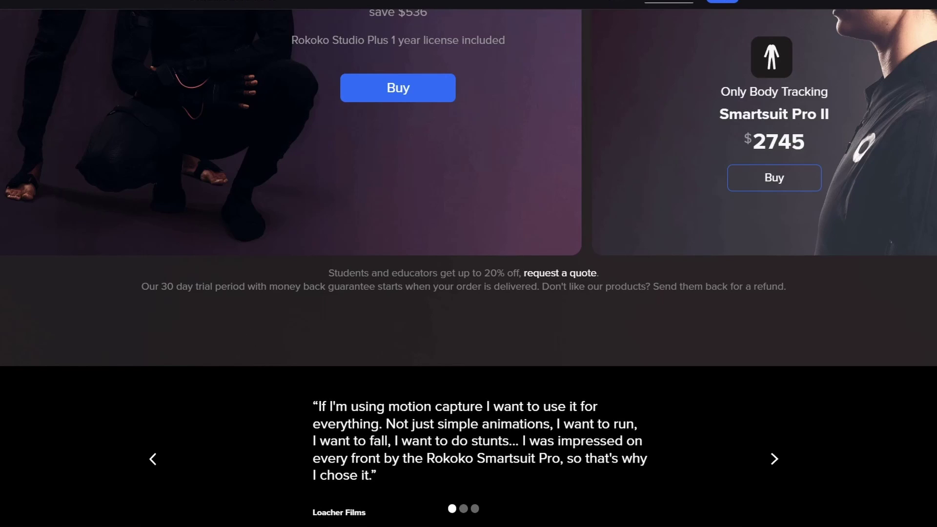
{"action": "scroll", "coordinate": [468, 263], "scroll_direction": "down", "scroll_amount": 3}
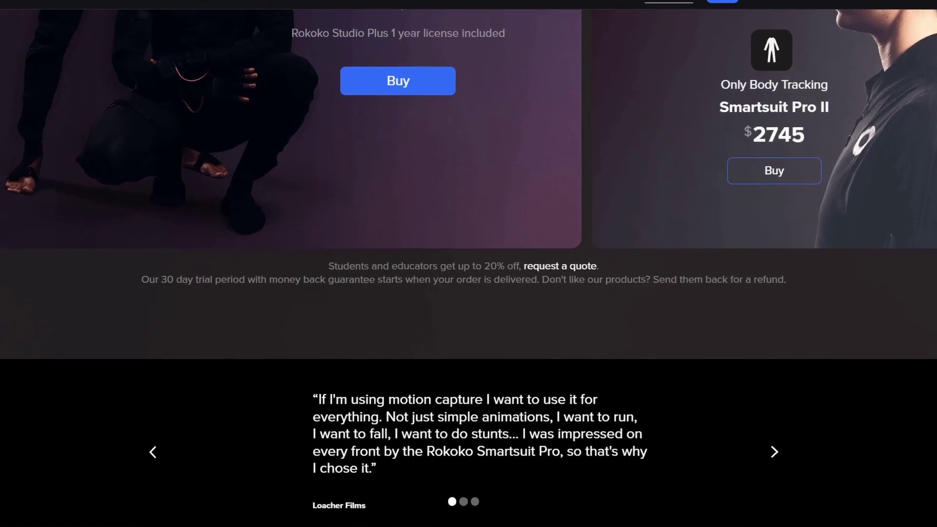
{"action": "scroll", "coordinate": [469, 263], "scroll_direction": "down", "scroll_amount": 5}
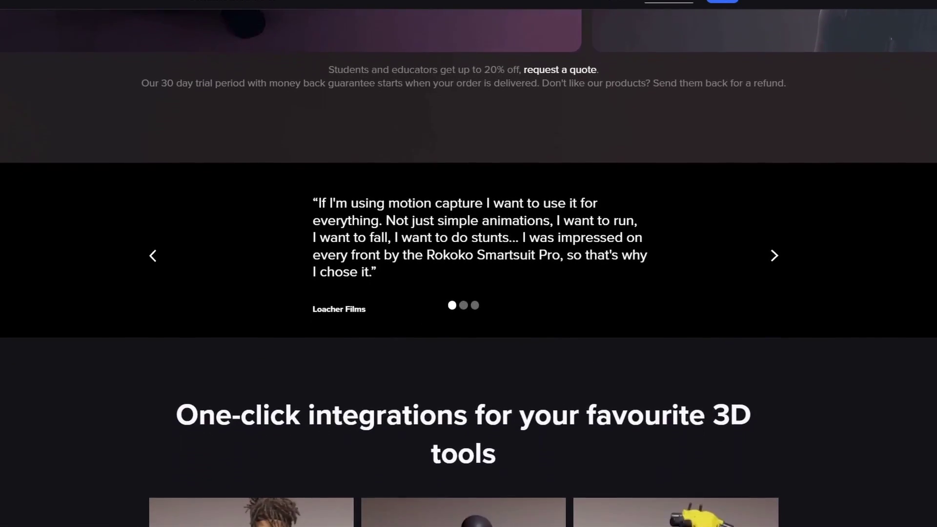
{"action": "scroll", "coordinate": [468, 264], "scroll_direction": "down", "scroll_amount": 5}
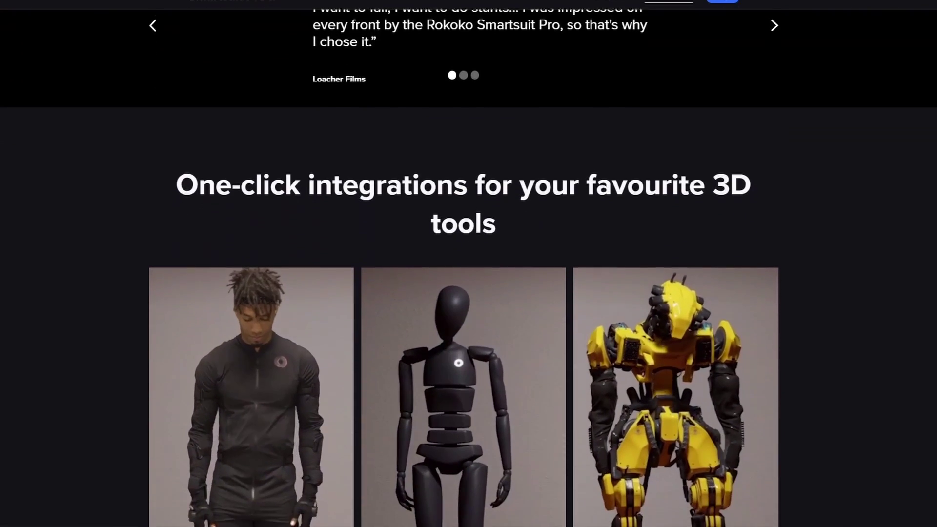
{"action": "scroll", "coordinate": [469, 264], "scroll_direction": "down", "scroll_amount": 5}
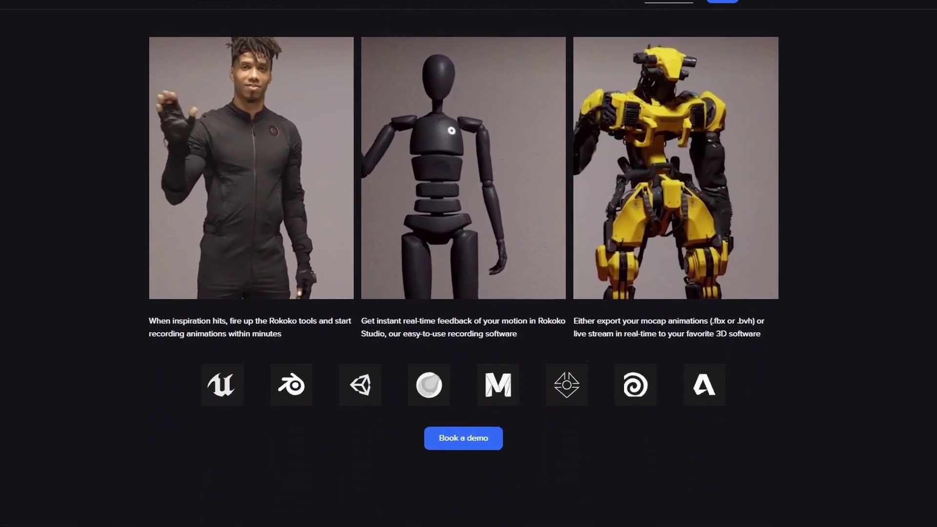
{"action": "scroll", "coordinate": [468, 263], "scroll_direction": "down", "scroll_amount": 5}
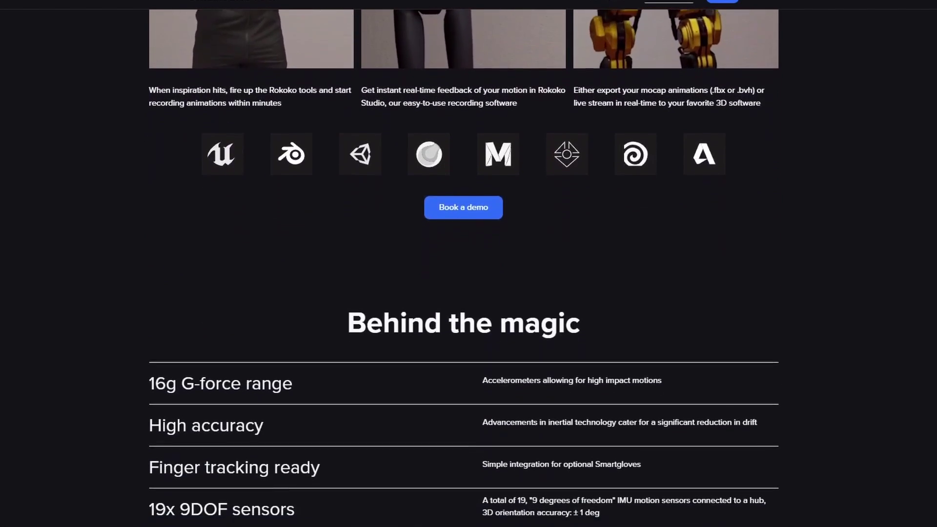
{"action": "scroll", "coordinate": [469, 264], "scroll_direction": "down", "scroll_amount": 5}
{"action": "scroll", "coordinate": [469, 263], "scroll_direction": "down", "scroll_amount": 5}
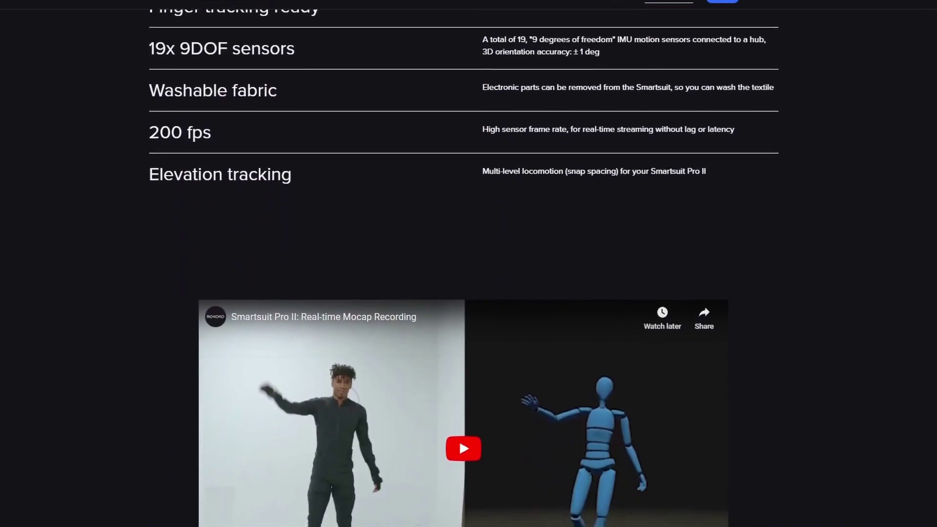
{"action": "scroll", "coordinate": [468, 264], "scroll_direction": "down", "scroll_amount": 2}
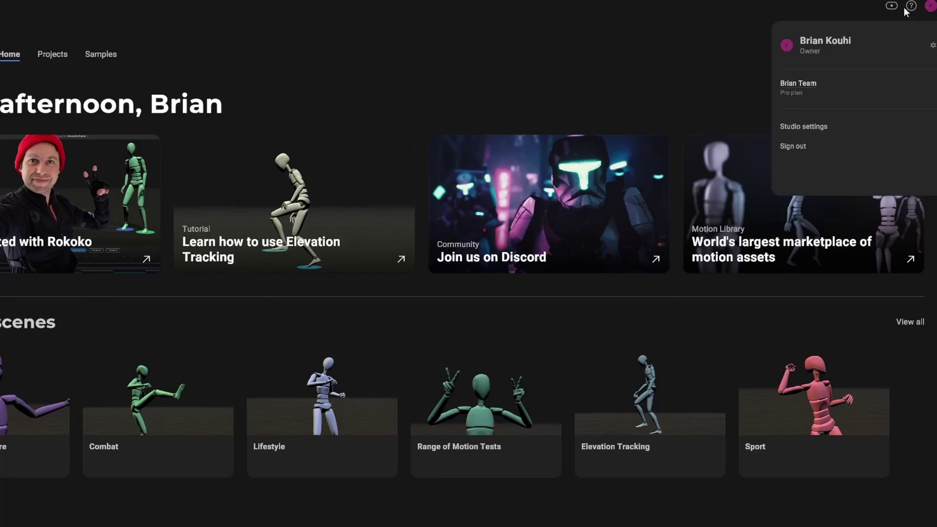
Close the account menu and bring up the Device manager from the top-right device icon.
{"action": "left_click", "coordinate": [905, 9]}
{"action": "left_click", "coordinate": [891, 7]}
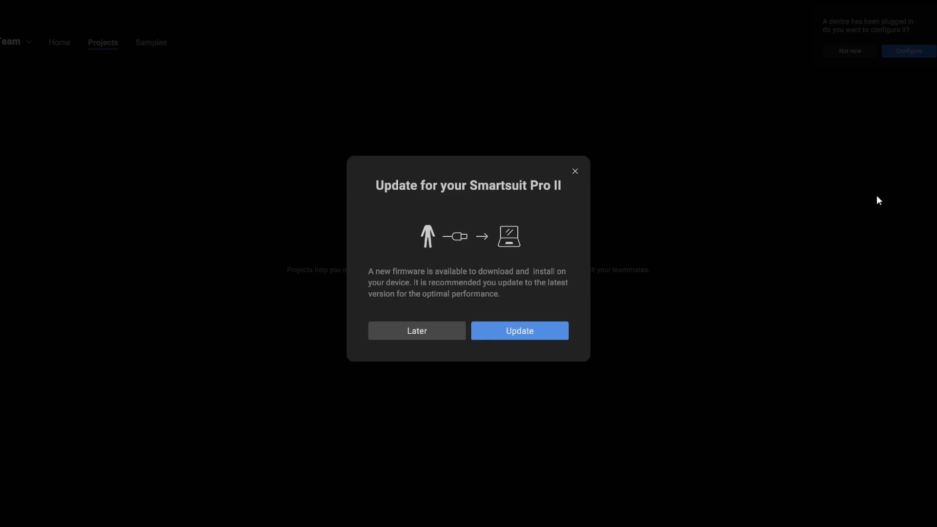
Update the Smartsuit Pro II firmware to 2.7.2-r and acknowledge completion.
{"action": "left_click", "coordinate": [517, 329]}
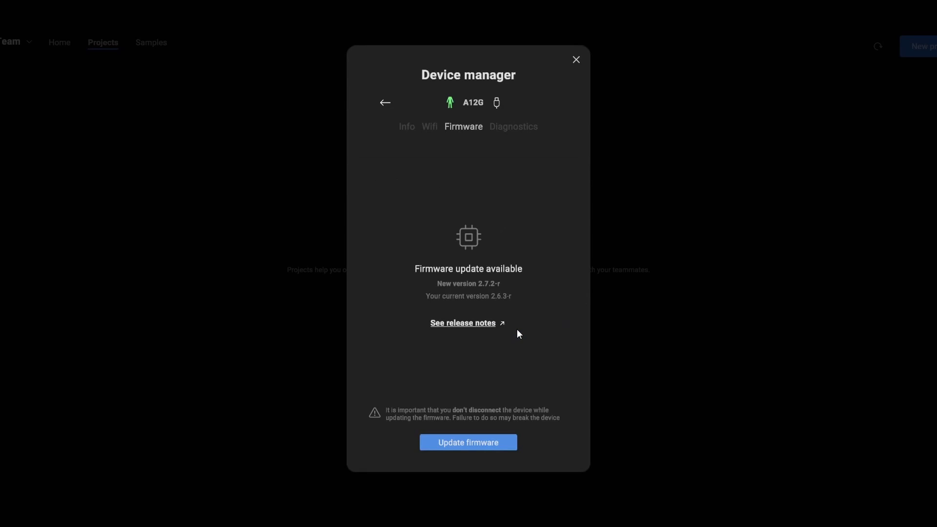
{"action": "left_click", "coordinate": [470, 442]}
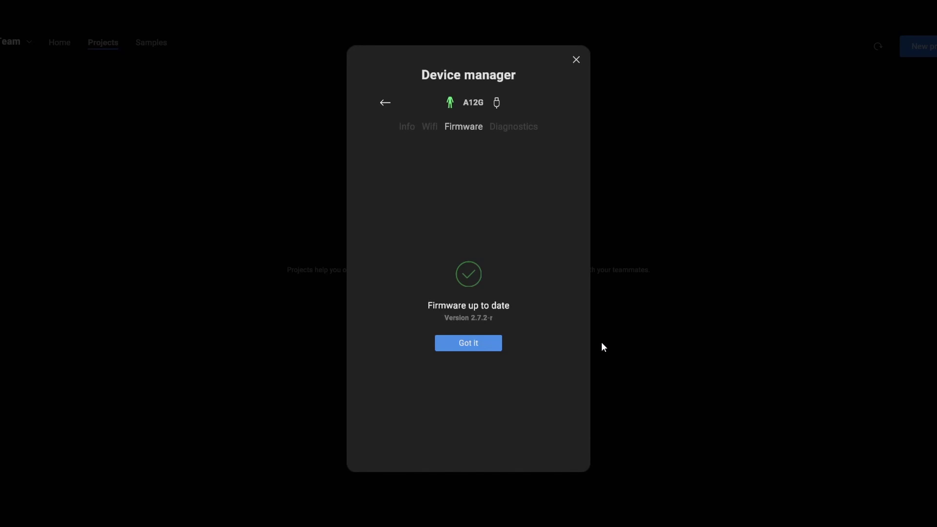
{"action": "left_click", "coordinate": [486, 343]}
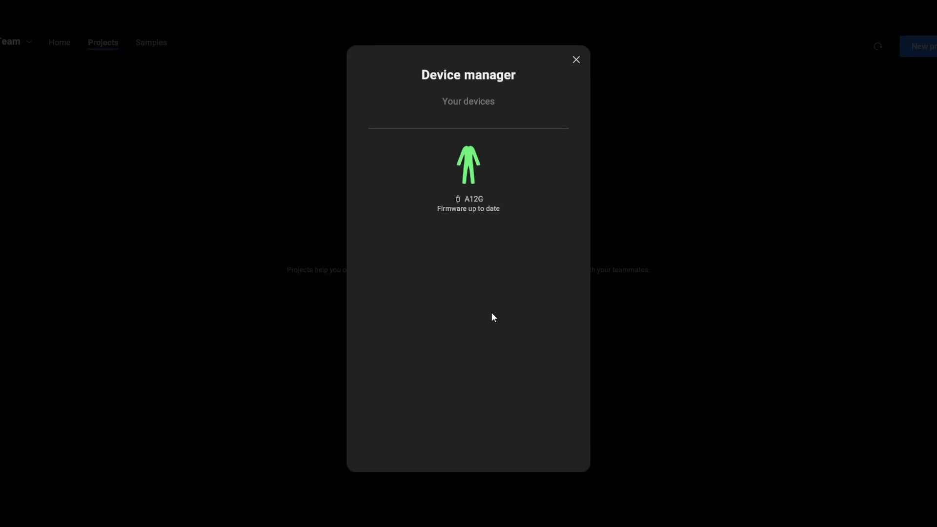
Connect the suit to Wi-Fi with the network password, then review its firmware and diagnostics pages.
{"action": "left_click", "coordinate": [481, 195]}
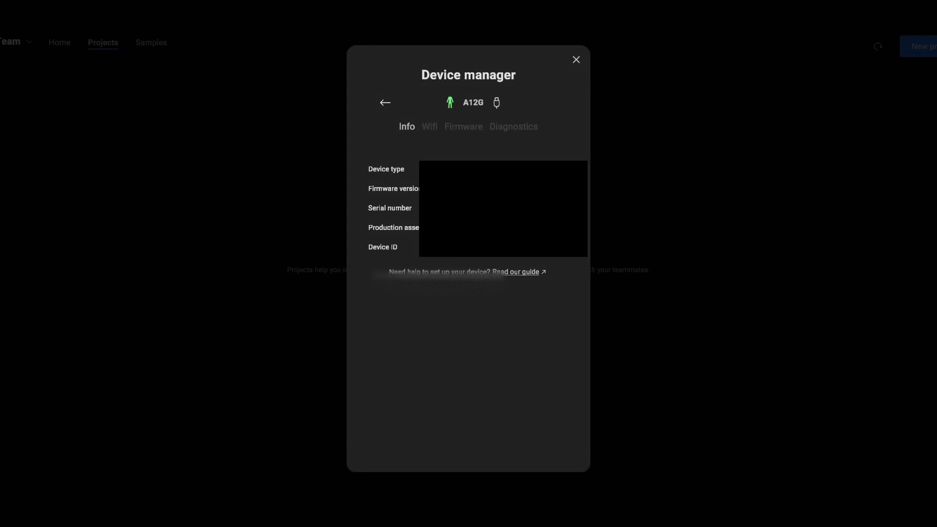
{"action": "left_click", "coordinate": [430, 128]}
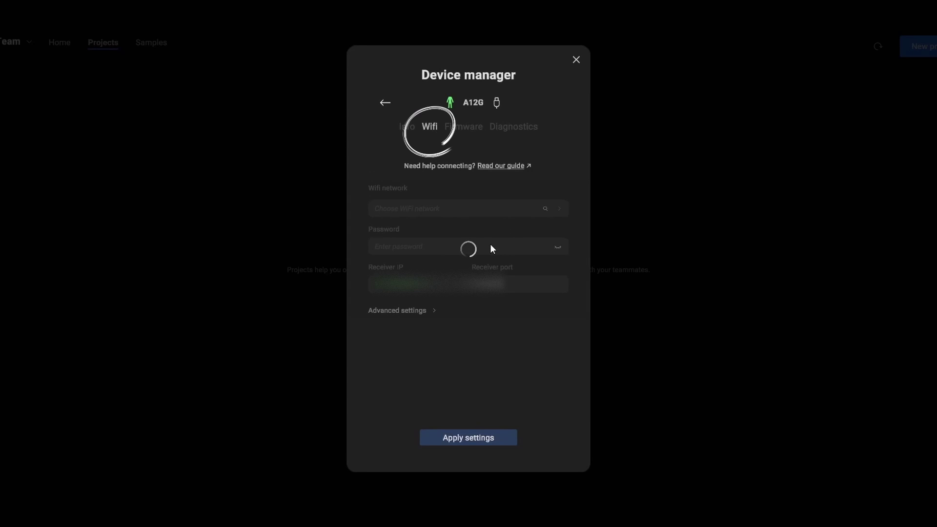
{"action": "double_click", "coordinate": [435, 211]}
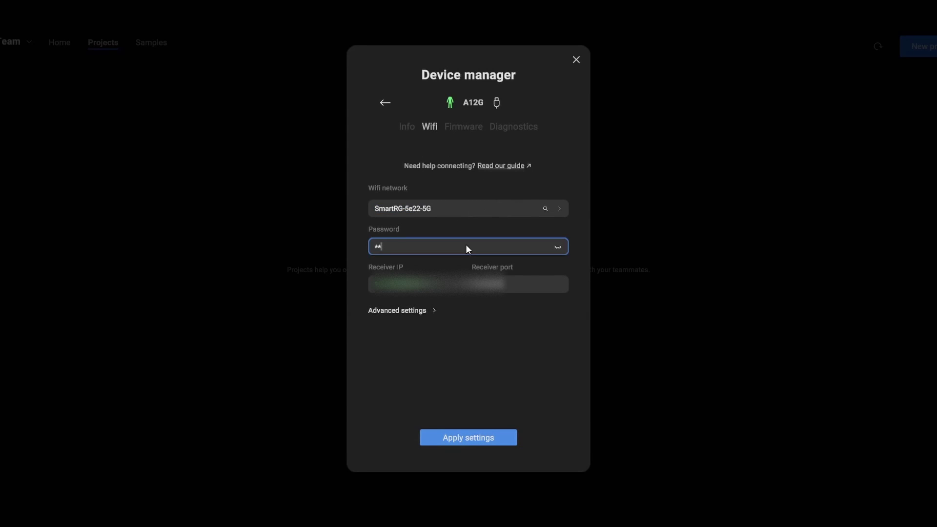
{"action": "type", "text": "***"}
{"action": "type", "text": "*****"}
{"action": "left_click", "coordinate": [467, 434]}
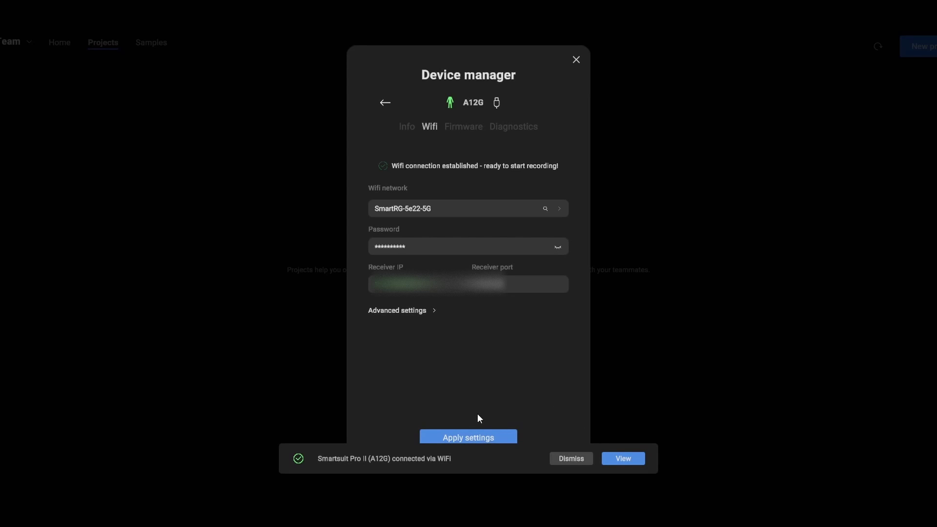
{"action": "left_click", "coordinate": [472, 128]}
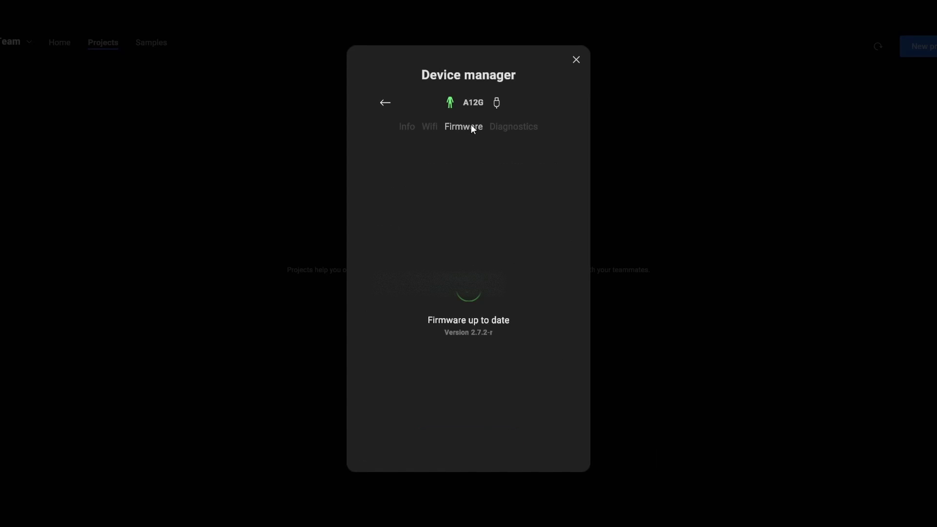
{"action": "left_click", "coordinate": [507, 127]}
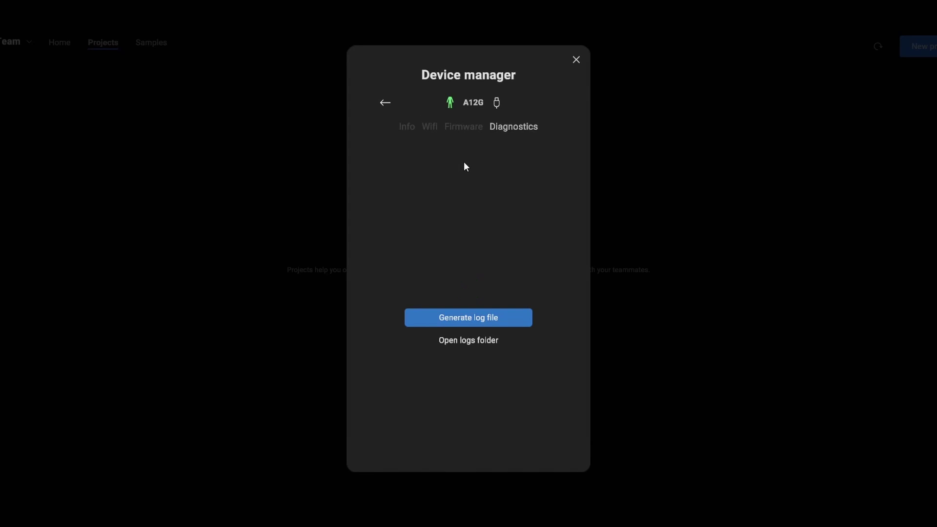
Close the device manager and create a new project named 'Rokoko II Video 1'.
{"action": "left_click", "coordinate": [576, 59]}
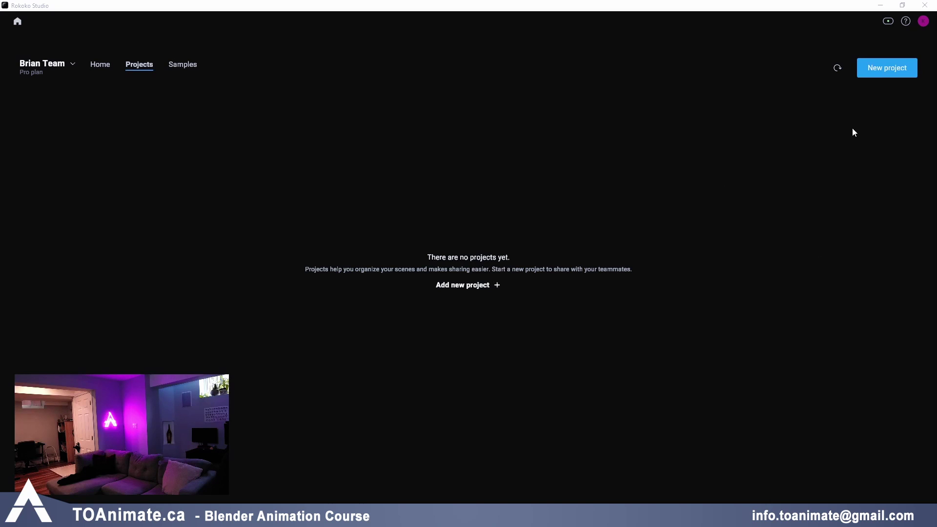
{"action": "left_click", "coordinate": [887, 73]}
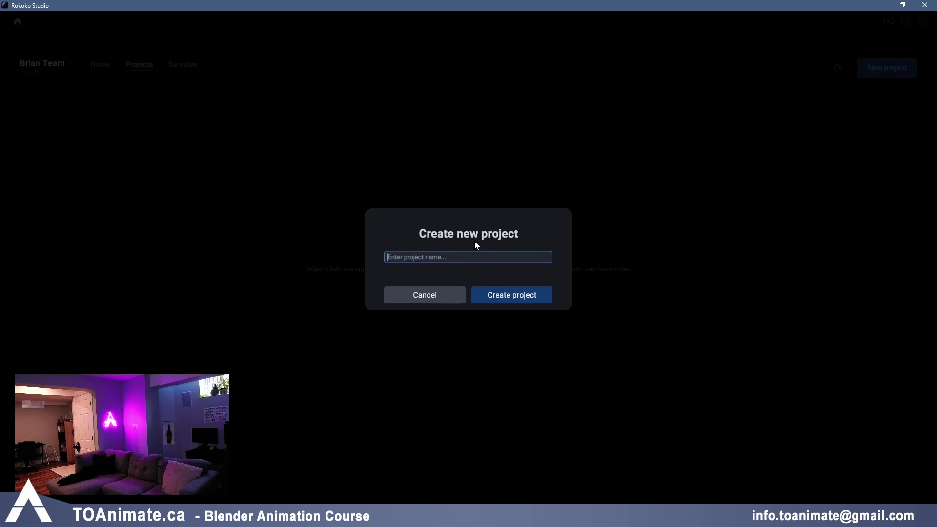
{"action": "type", "text": "Rokok"}
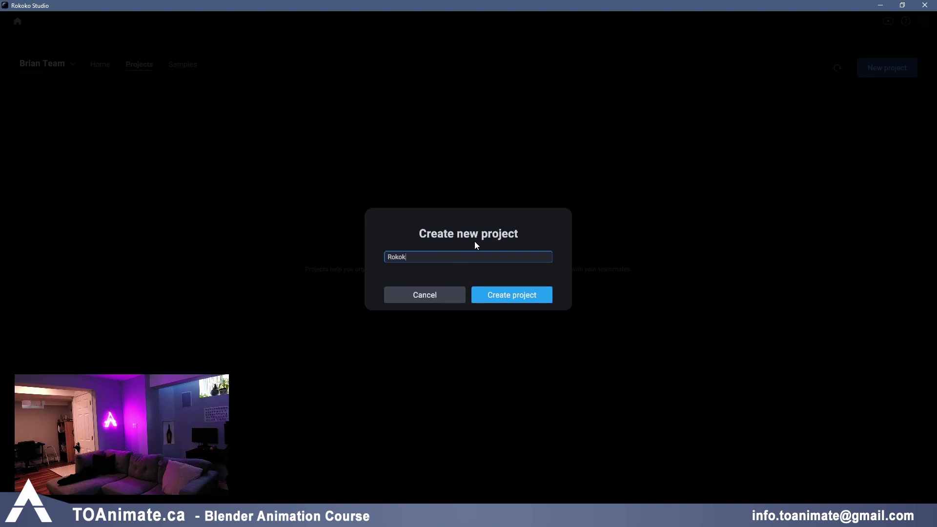
{"action": "type", "text": "o II Video 1"}
{"action": "left_click", "coordinate": [544, 295]}
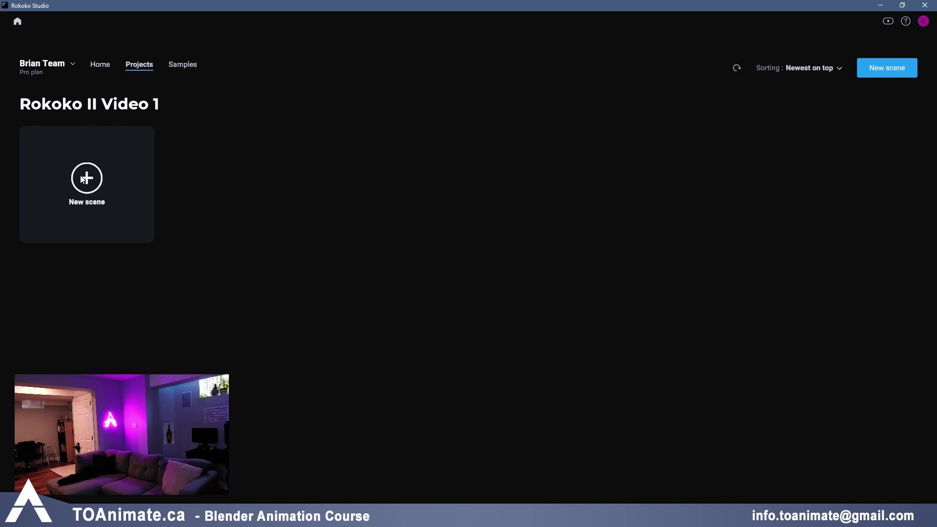
Create a new scene keeping the default name 'Scene 1'.
{"action": "left_click", "coordinate": [83, 179]}
{"action": "type", "text": "Scene 1"}
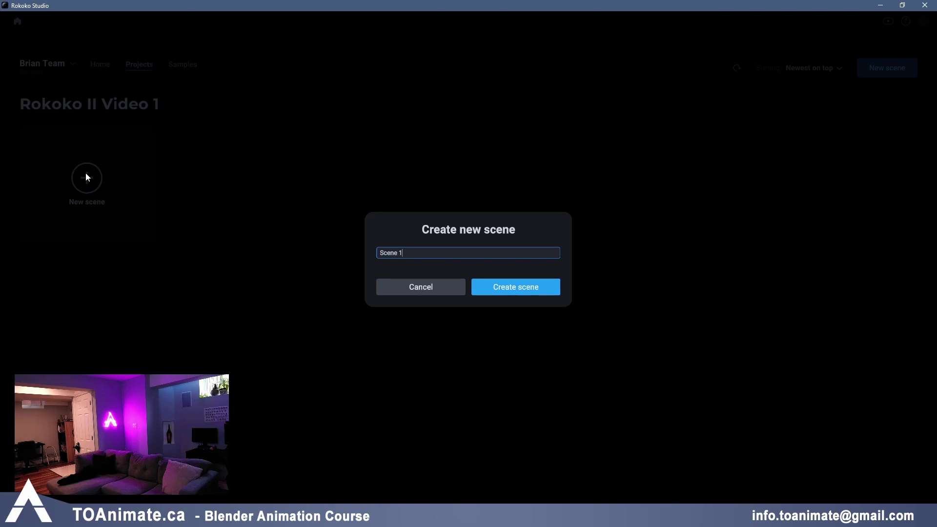
{"action": "left_click", "coordinate": [517, 289]}
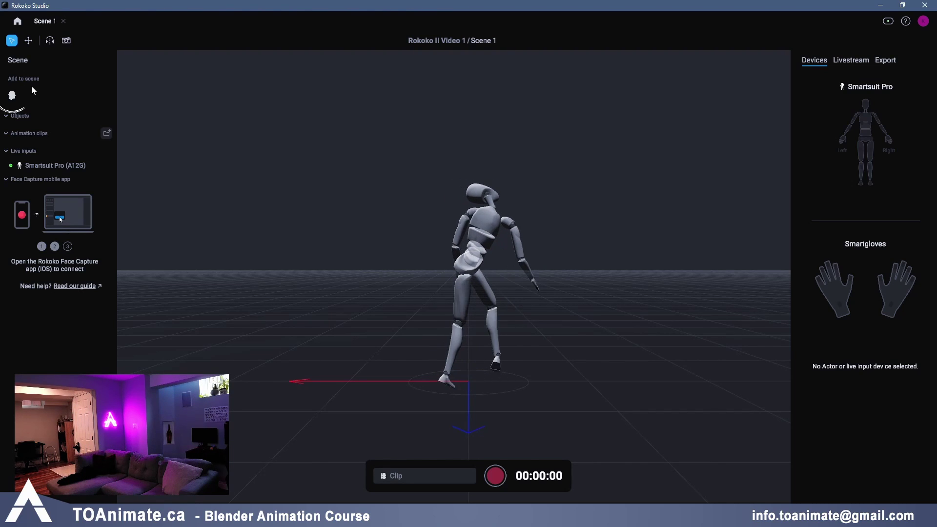
Add a purple actor named Brian with a total height of 173 cm.
{"action": "left_click", "coordinate": [15, 100]}
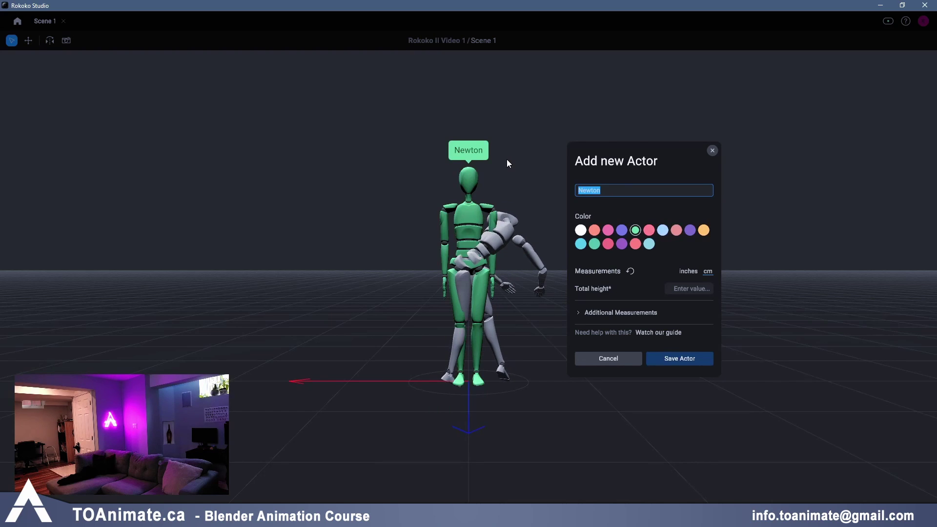
{"action": "type", "text": "Brian"}
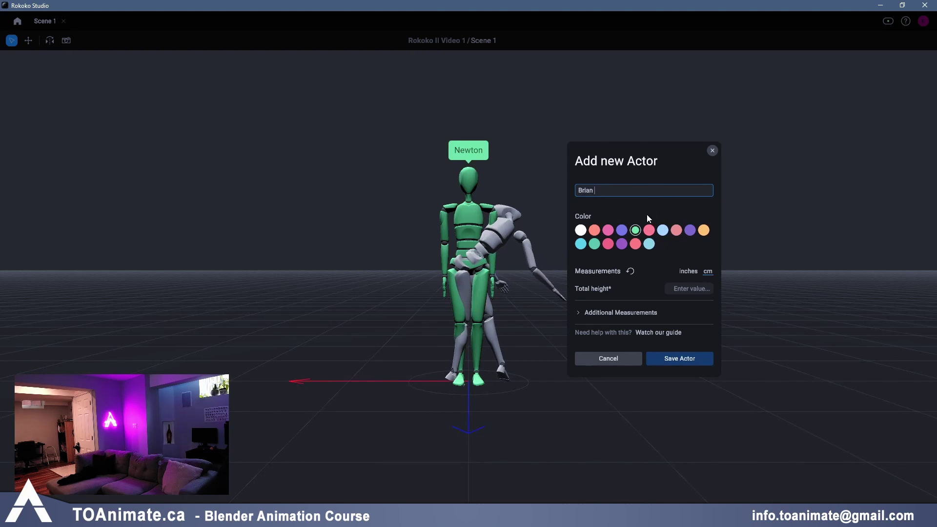
{"action": "left_click", "coordinate": [622, 244]}
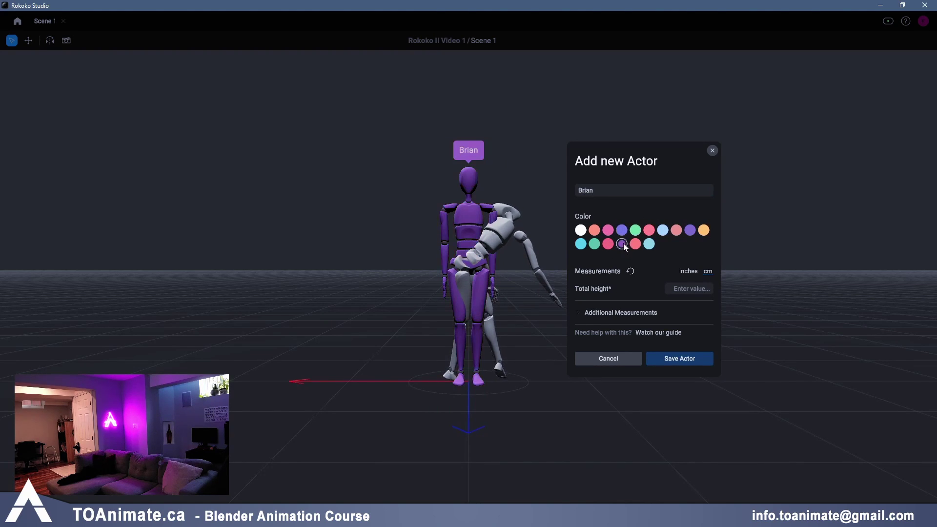
{"action": "left_click", "coordinate": [690, 289]}
{"action": "type", "text": "173"}
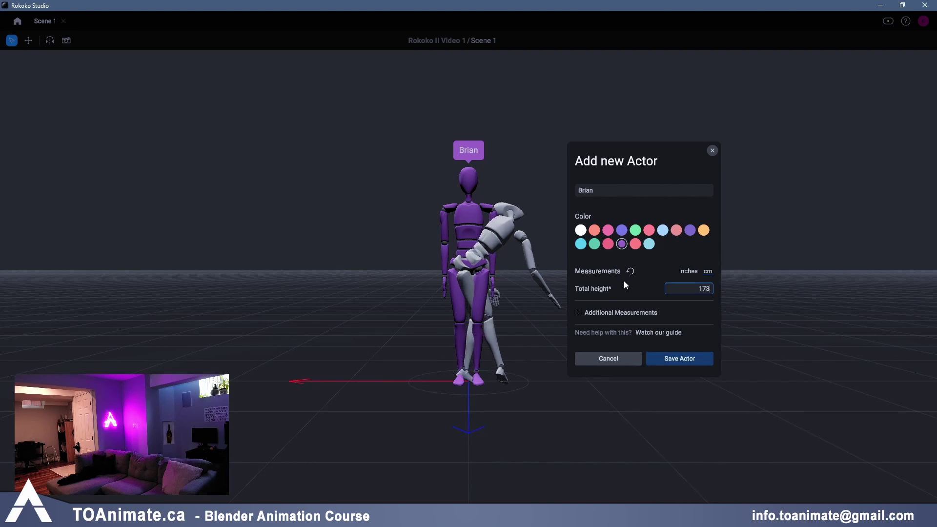
{"action": "left_click", "coordinate": [637, 288]}
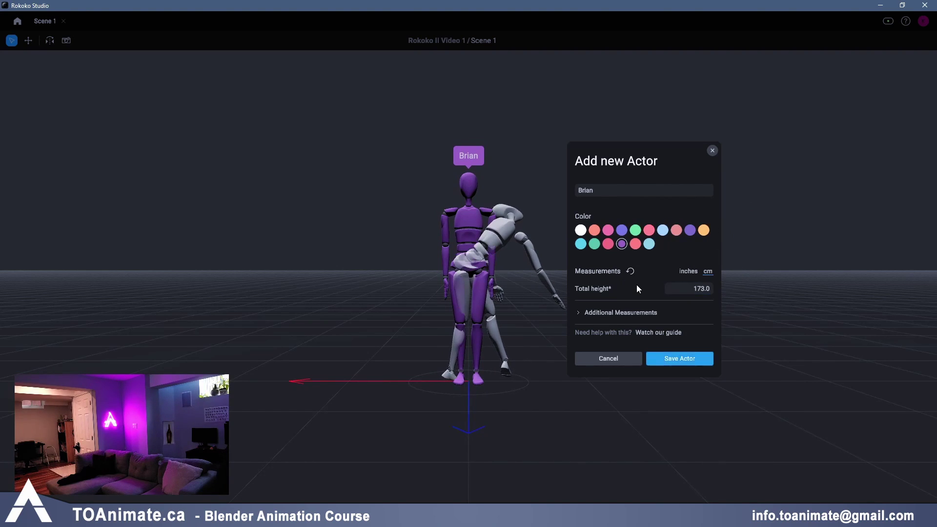
{"action": "left_click", "coordinate": [674, 359]}
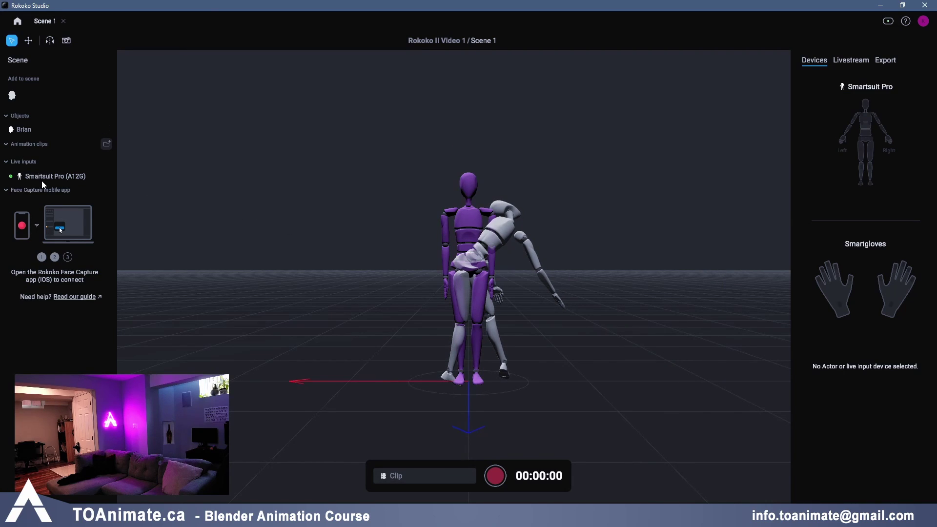
Assign the Smartsuit Pro (A12G) to actor Brian and calibrate the suit.
{"action": "left_click_drag", "start_coordinate": [42, 181], "coordinate": [43, 139]}
{"action": "left_click", "coordinate": [39, 130]}
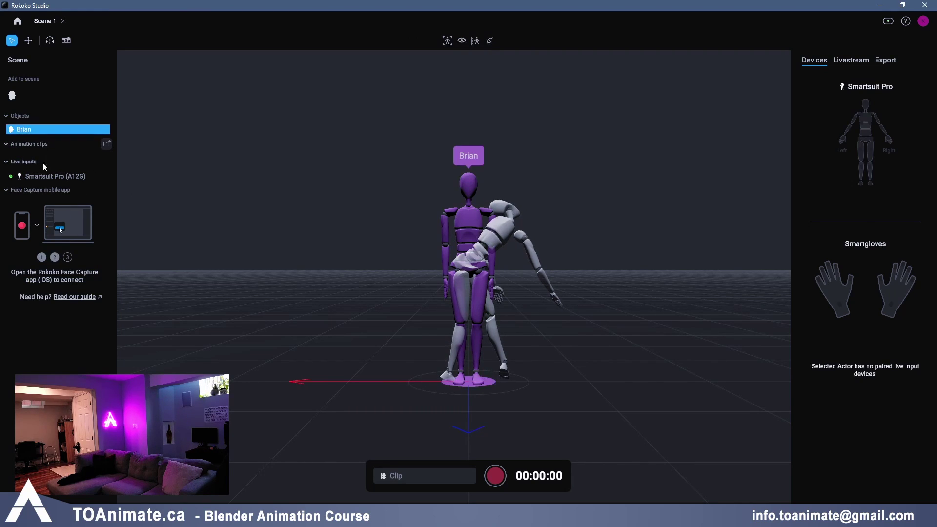
{"action": "left_click_drag", "start_coordinate": [43, 176], "coordinate": [45, 129]}
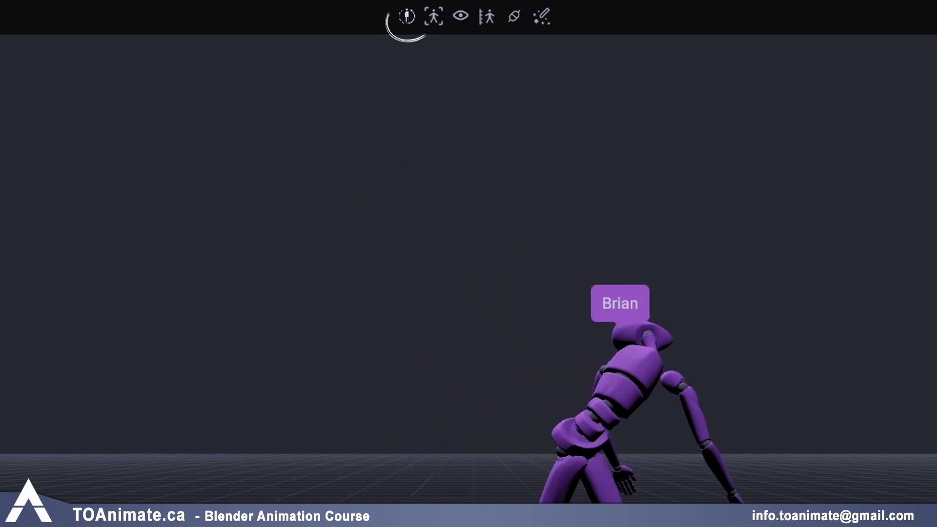
{"action": "left_click", "coordinate": [400, 14]}
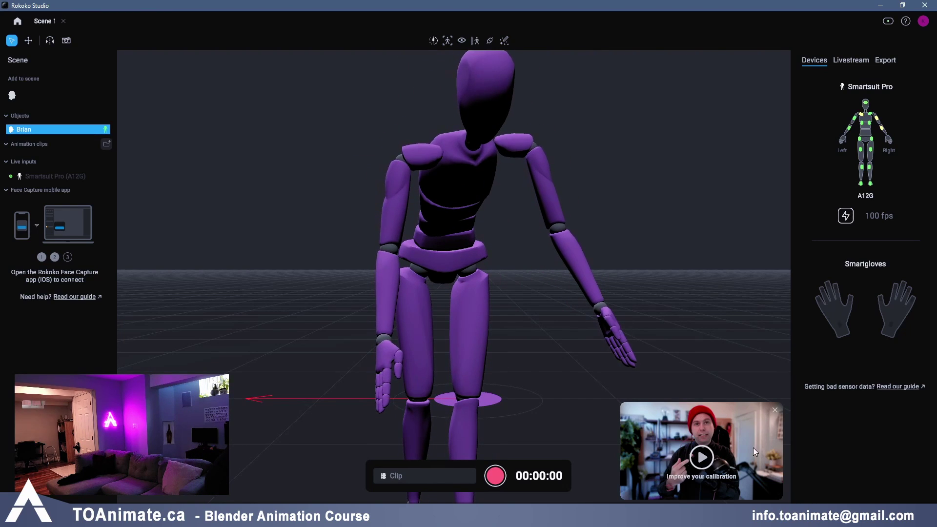
Dismiss the 'Improve your calibration' video and toggle Follow with camera on, then off.
{"action": "left_click", "coordinate": [775, 410]}
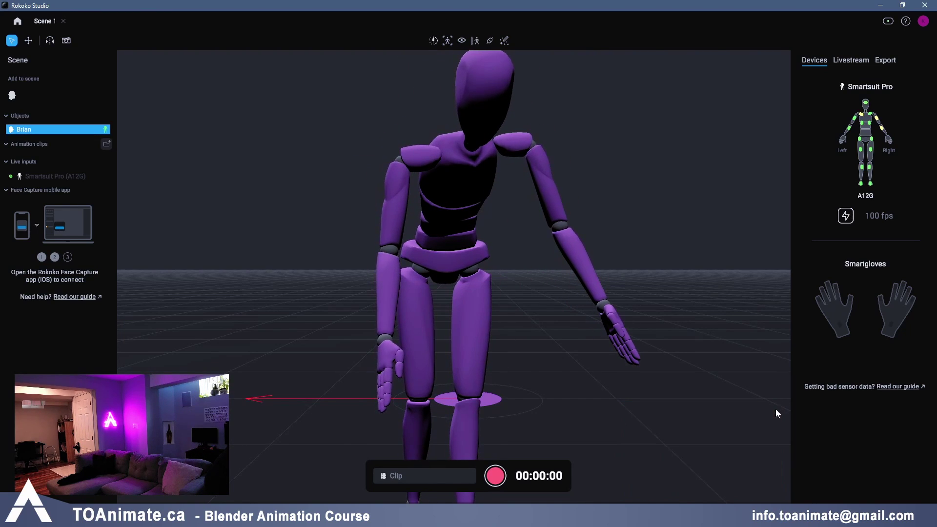
{"action": "left_click", "coordinate": [447, 42]}
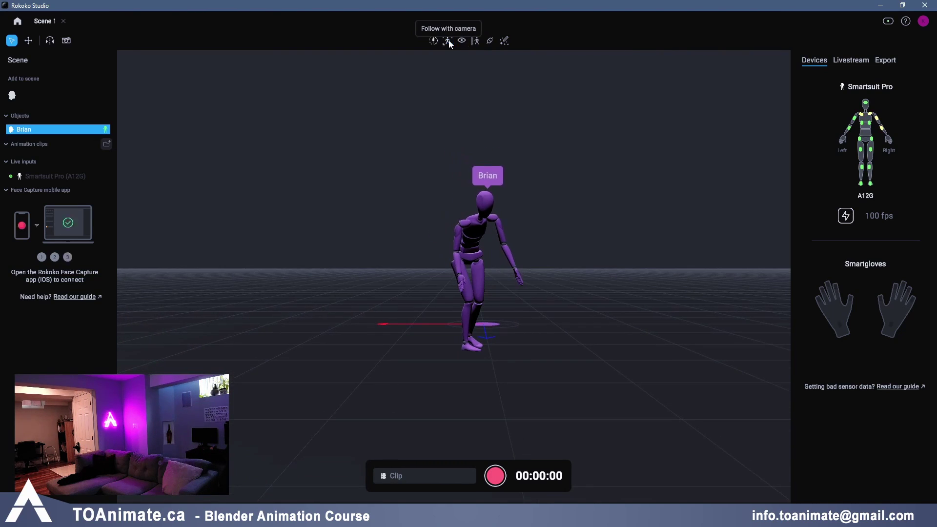
{"action": "left_click", "coordinate": [449, 40]}
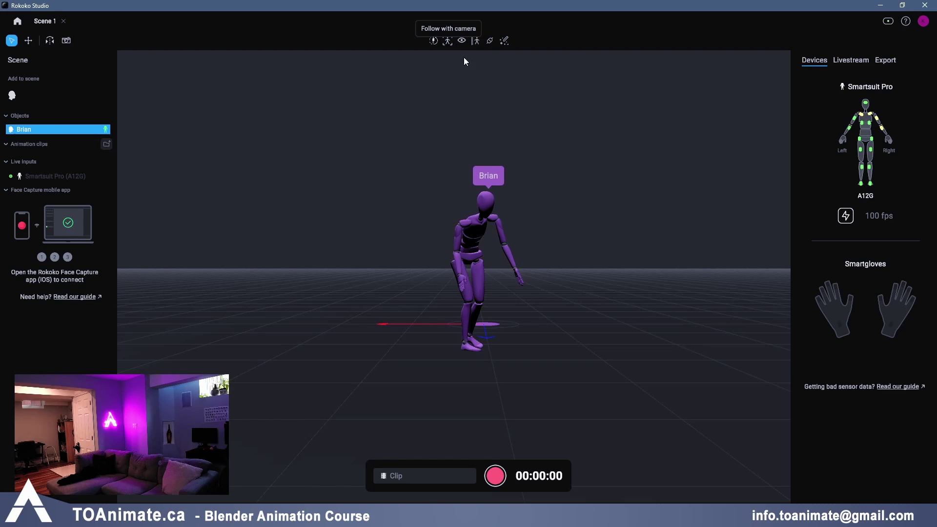
In Filters, toggle Treadmill on and off, and enable elevation tracking with a 20 cm step height.
{"action": "left_click", "coordinate": [505, 41]}
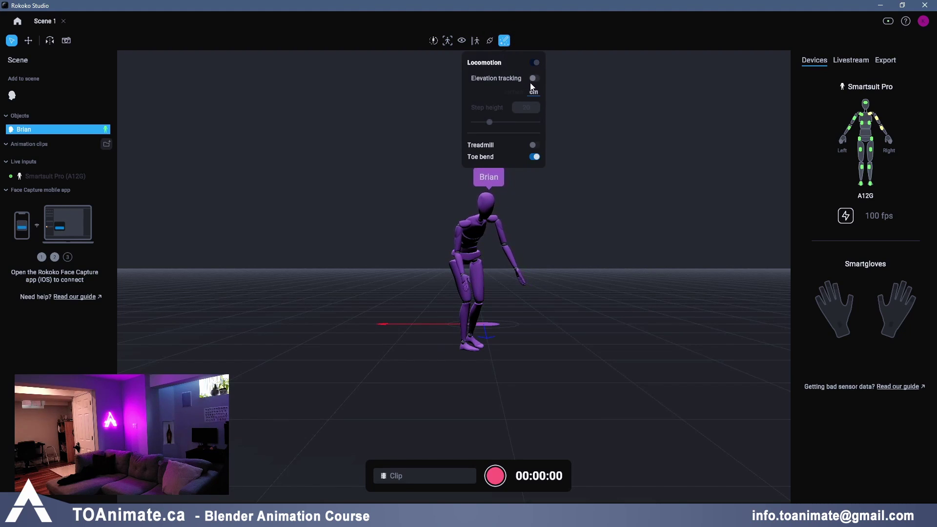
{"action": "left_click", "coordinate": [536, 145]}
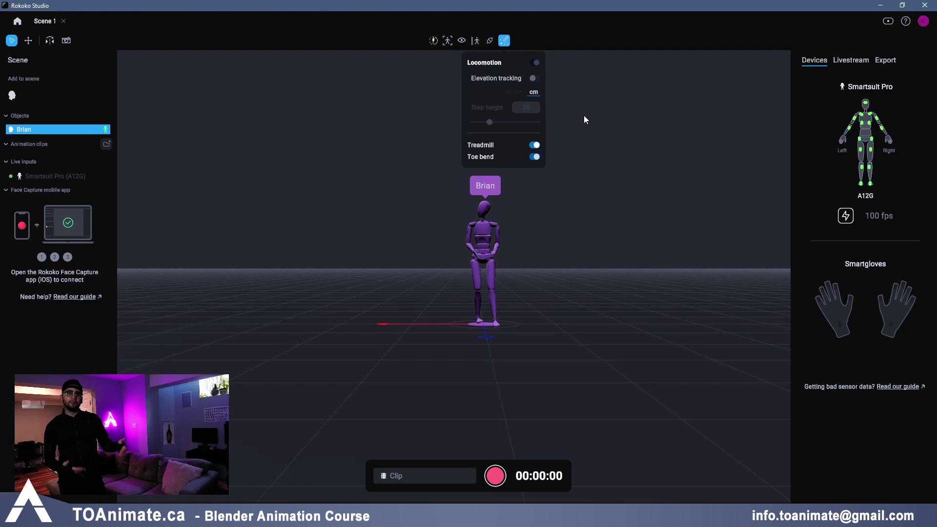
{"action": "left_click", "coordinate": [534, 145]}
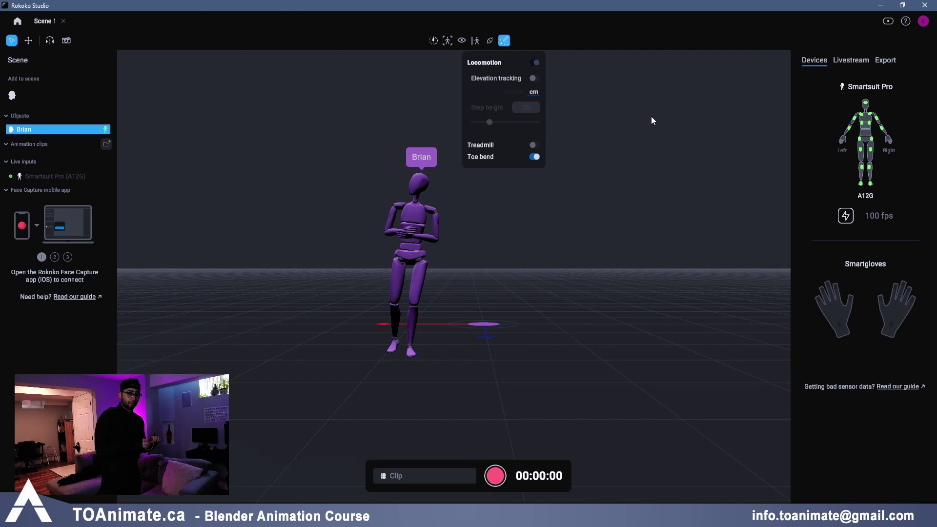
{"action": "left_click", "coordinate": [535, 79]}
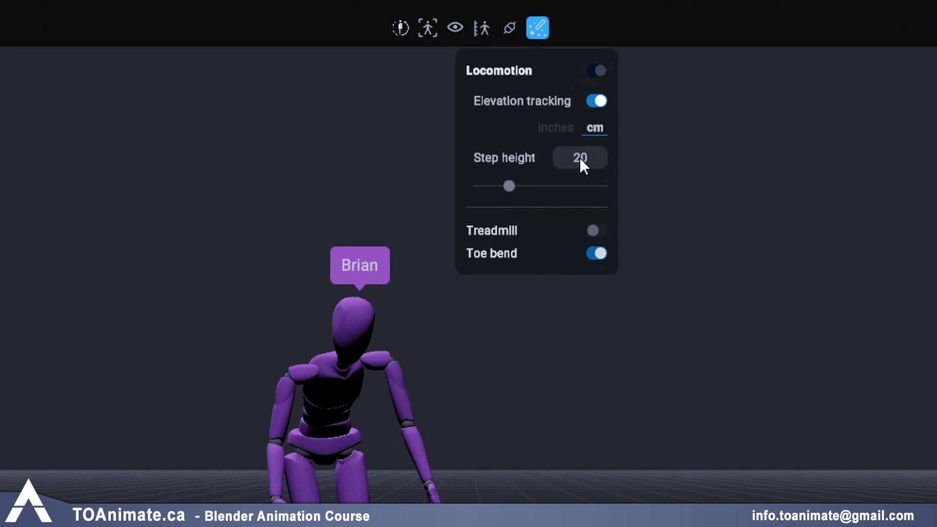
{"action": "left_click", "coordinate": [580, 160]}
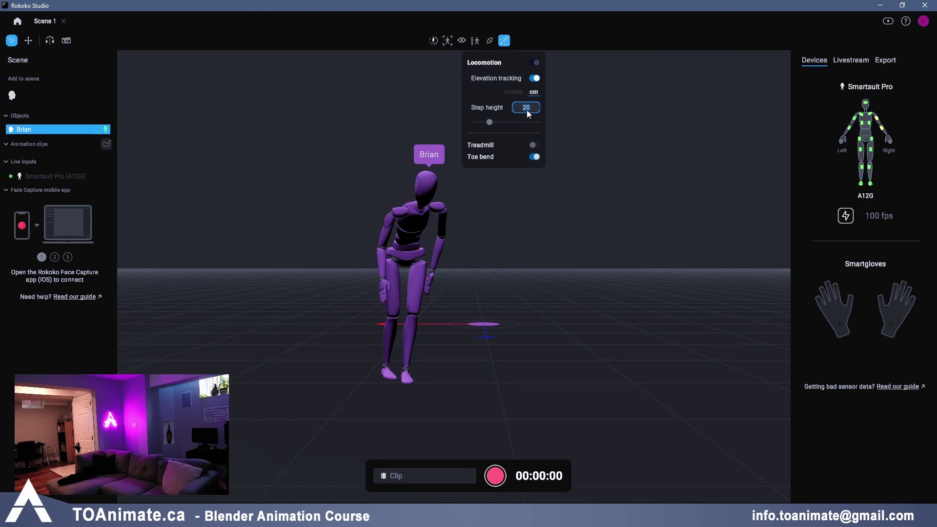
{"action": "left_click", "coordinate": [510, 102]}
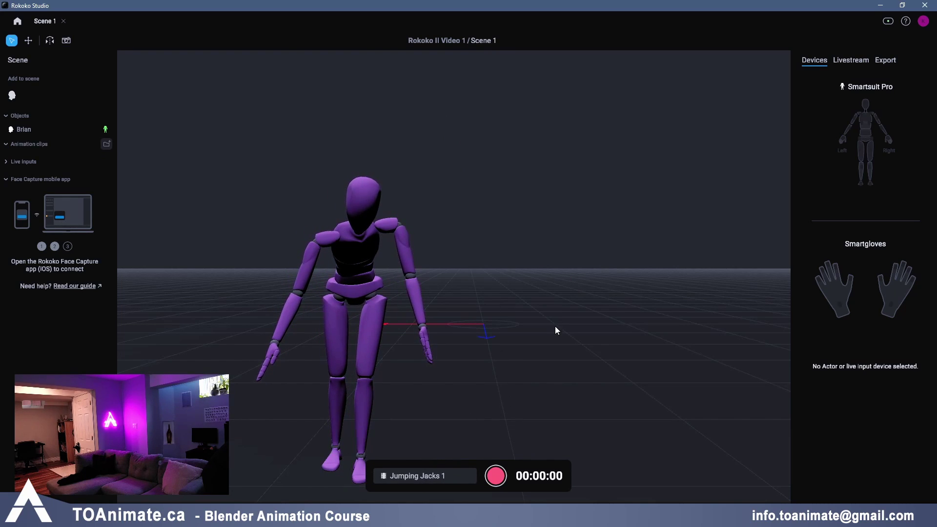
Recalibrate Brian's suit, disable elevation tracking, and enter 'Jumping Jacks 1' as the clip name.
{"action": "left_click", "coordinate": [46, 131]}
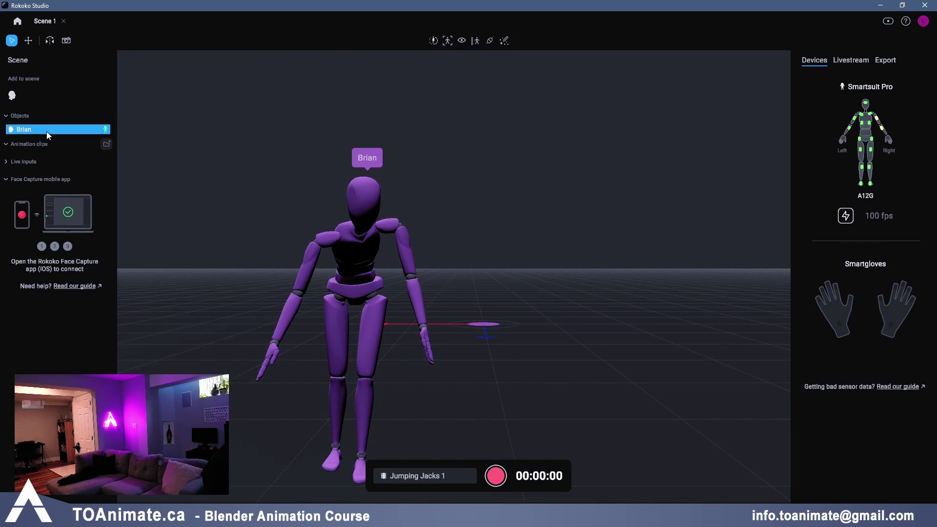
{"action": "left_click", "coordinate": [434, 41]}
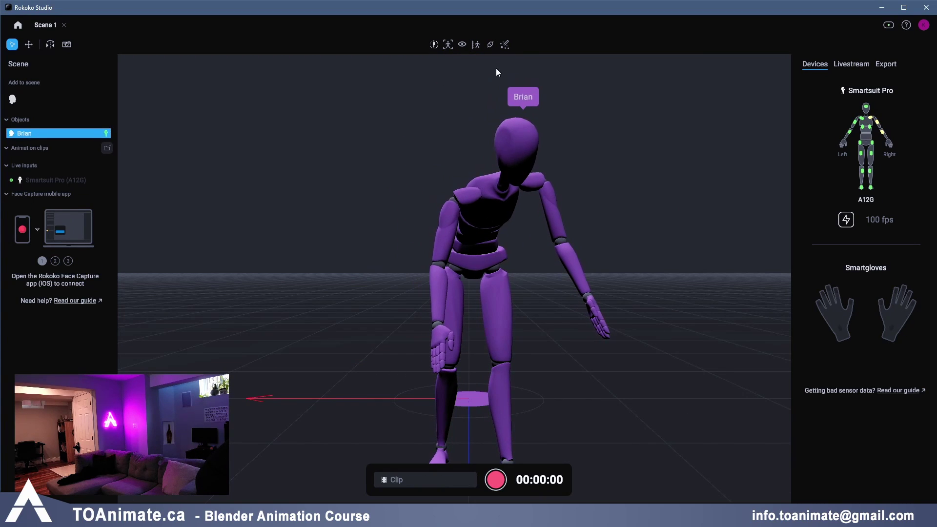
{"action": "left_click", "coordinate": [505, 44]}
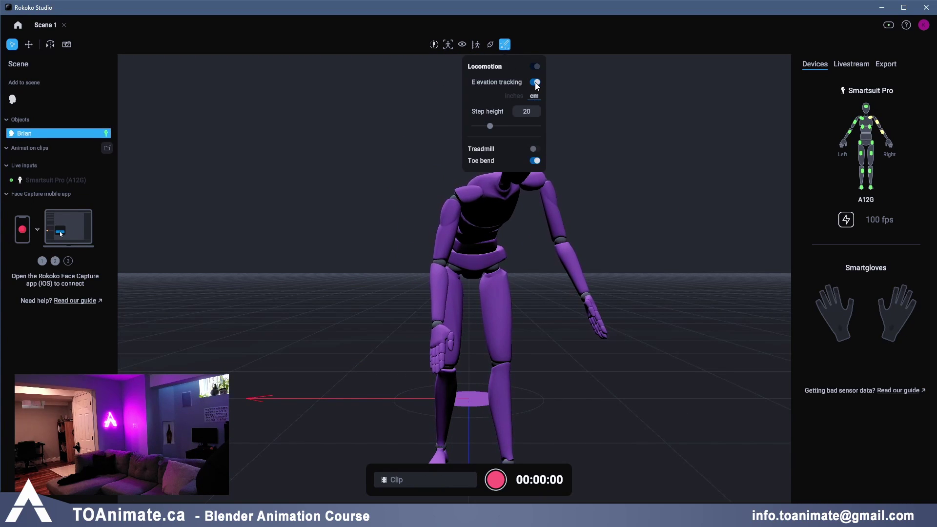
{"action": "left_click", "coordinate": [536, 84]}
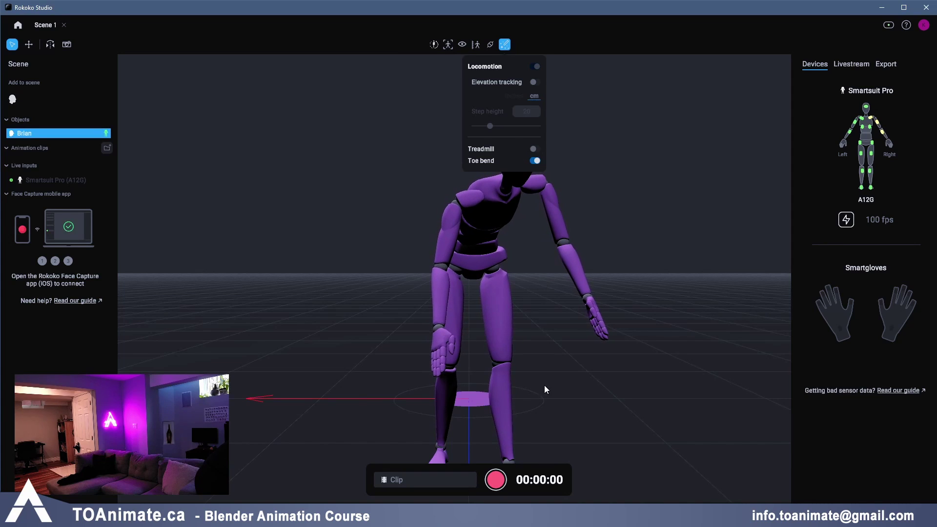
{"action": "left_click", "coordinate": [440, 476]}
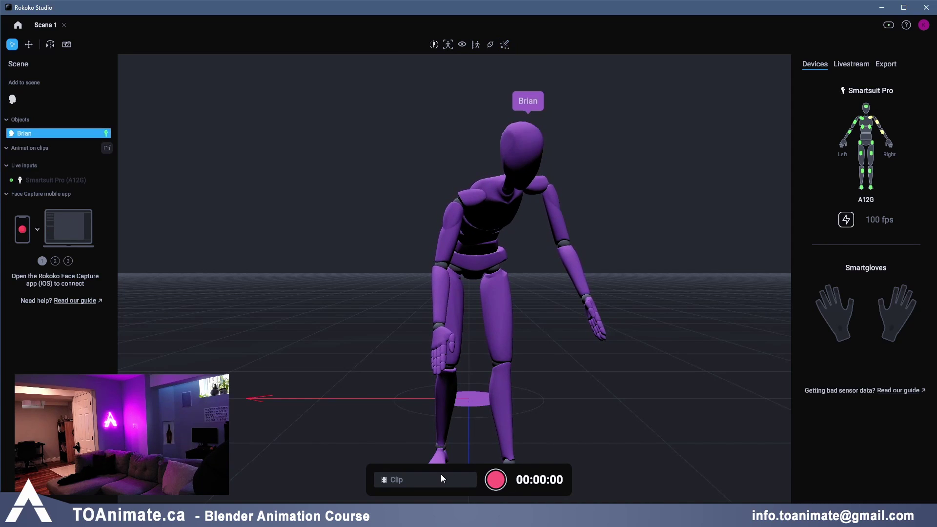
{"action": "type", "text": "Jump"}
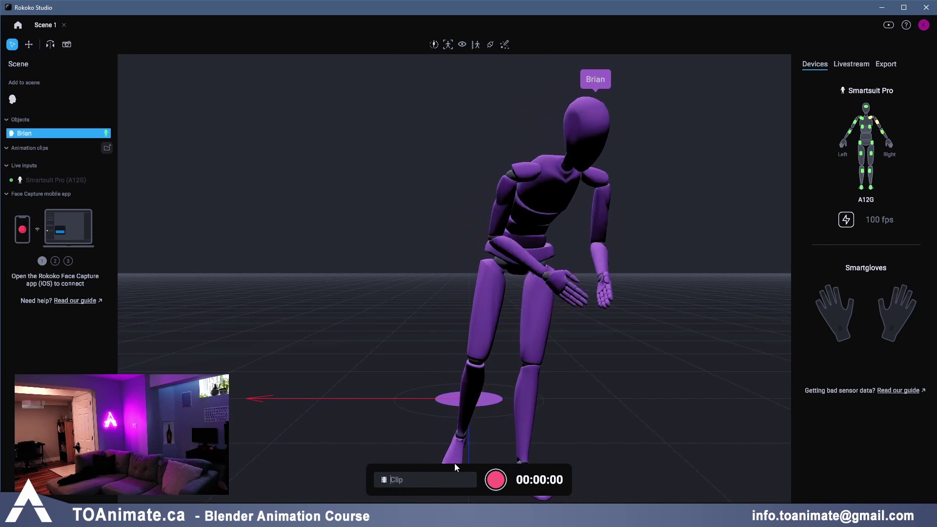
{"action": "type", "text": "ing Jacks"}
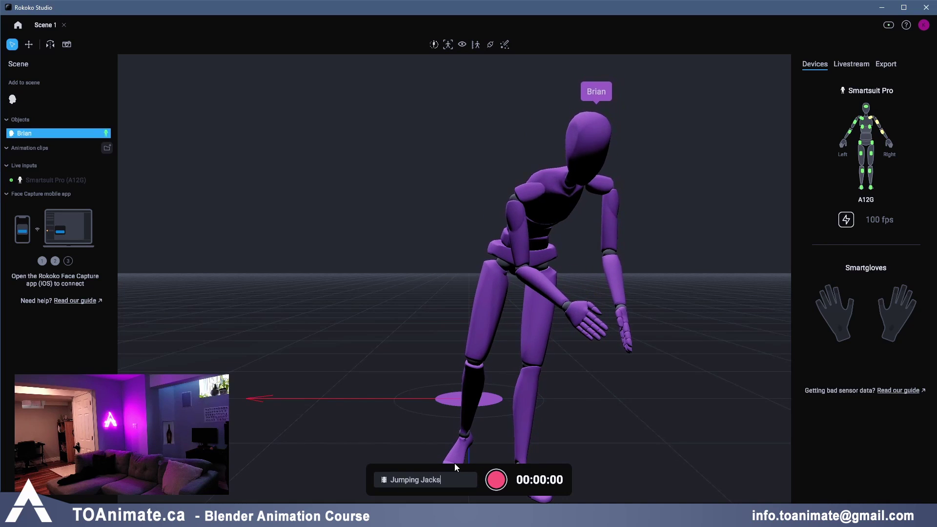
{"action": "type", "text": " 1"}
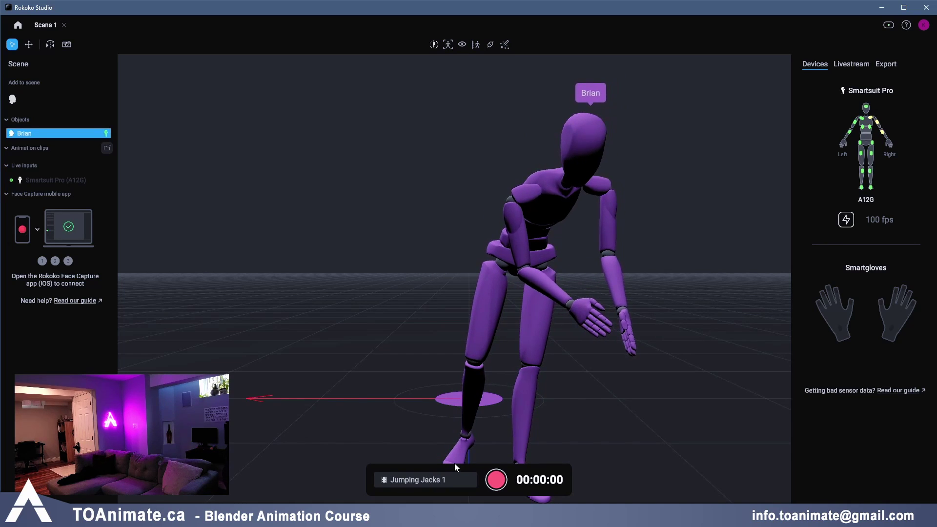
Record the 21.52-second Jumping Jacks 1 take, starting and then stopping the recording.
{"action": "left_click", "coordinate": [496, 480]}
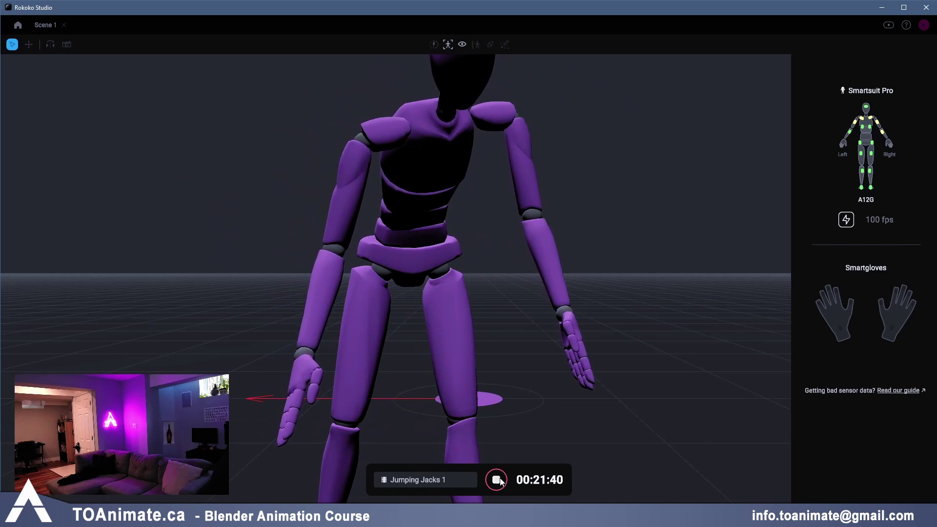
{"action": "left_click", "coordinate": [497, 481]}
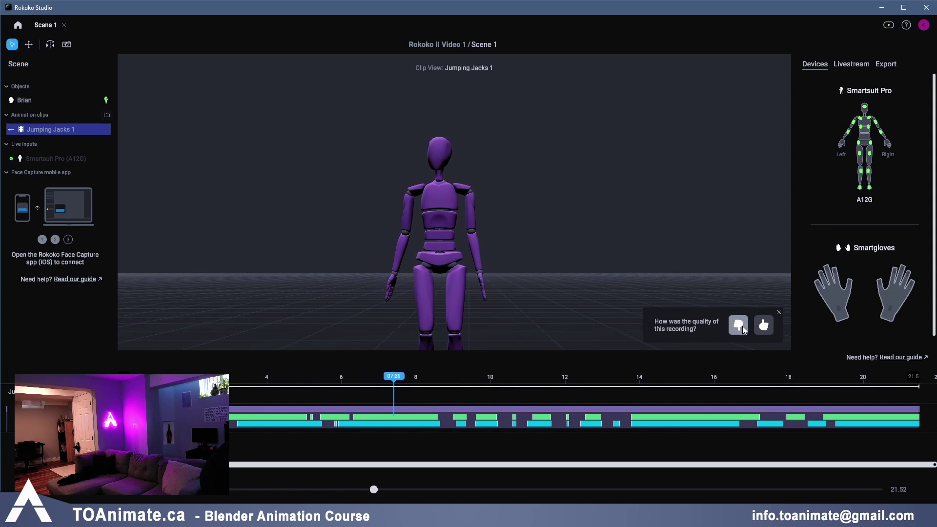
Give the Jumping Jacks 1 recording a thumbs-up, dismiss the thank-you note, and jump playback to about 6 s.
{"action": "left_click", "coordinate": [757, 326]}
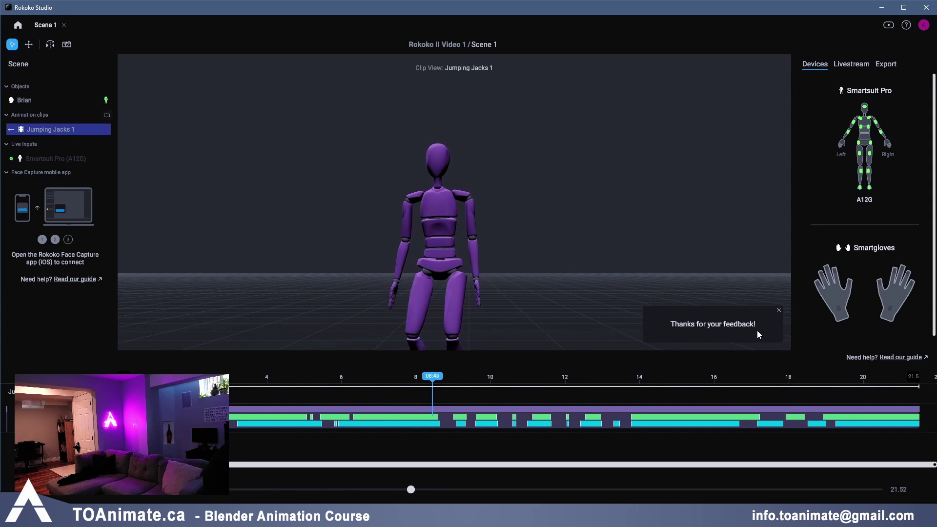
{"action": "left_click", "coordinate": [779, 311]}
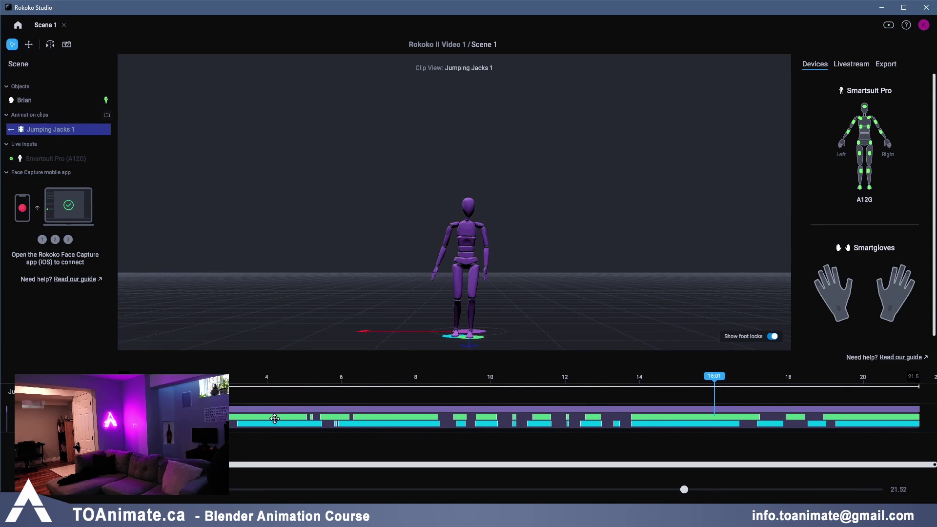
{"action": "left_click", "coordinate": [292, 380]}
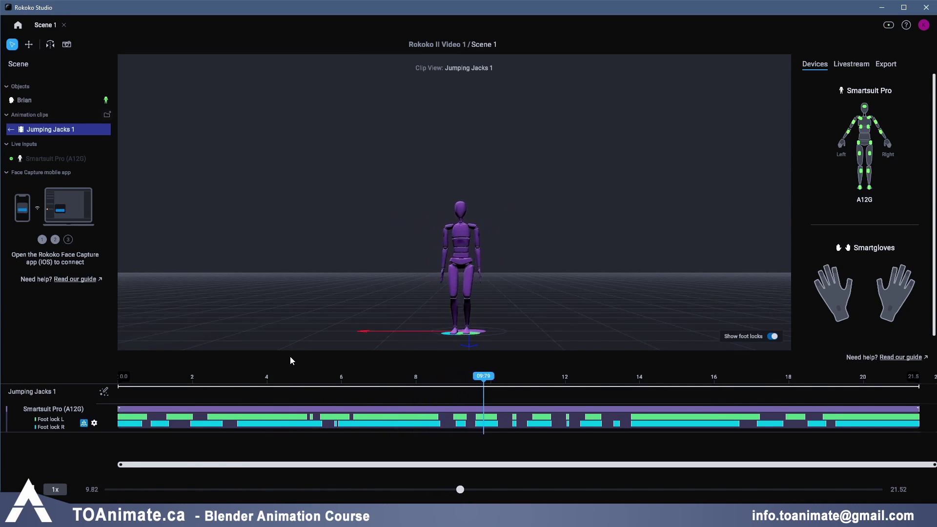
Trim the clip end to 20.3 s and its start to about 2.94 s, undoing an accidental clip move.
{"action": "left_click_drag", "start_coordinate": [502, 379], "coordinate": [487, 376]}
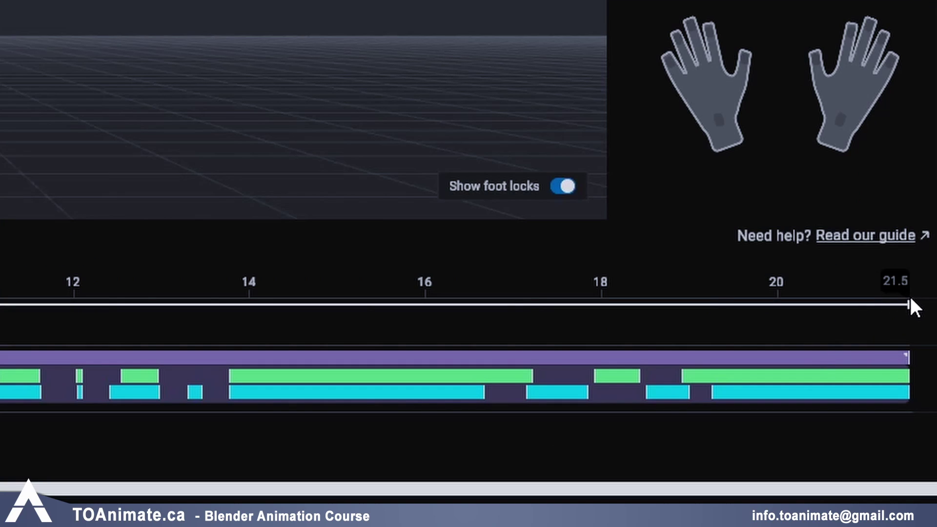
{"action": "left_click_drag", "start_coordinate": [898, 279], "coordinate": [475, 361]}
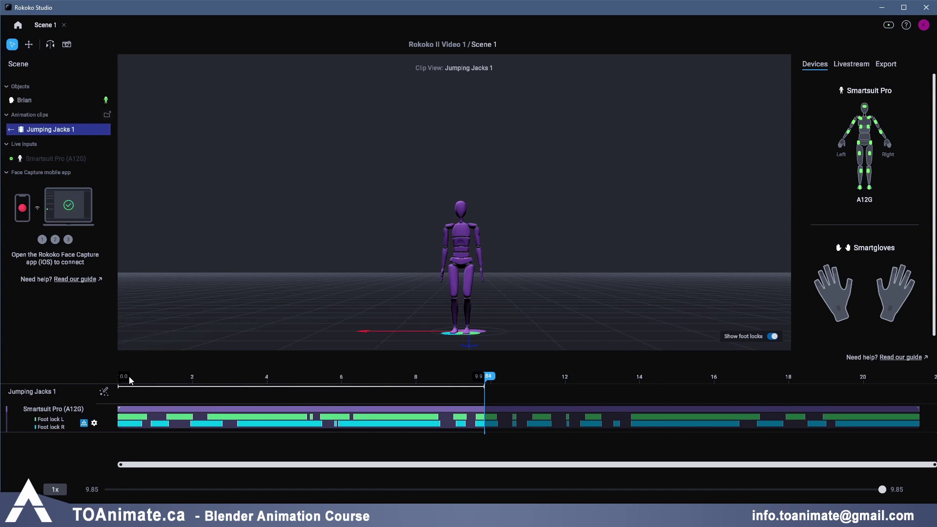
{"action": "left_click_drag", "start_coordinate": [160, 381], "coordinate": [228, 350]}
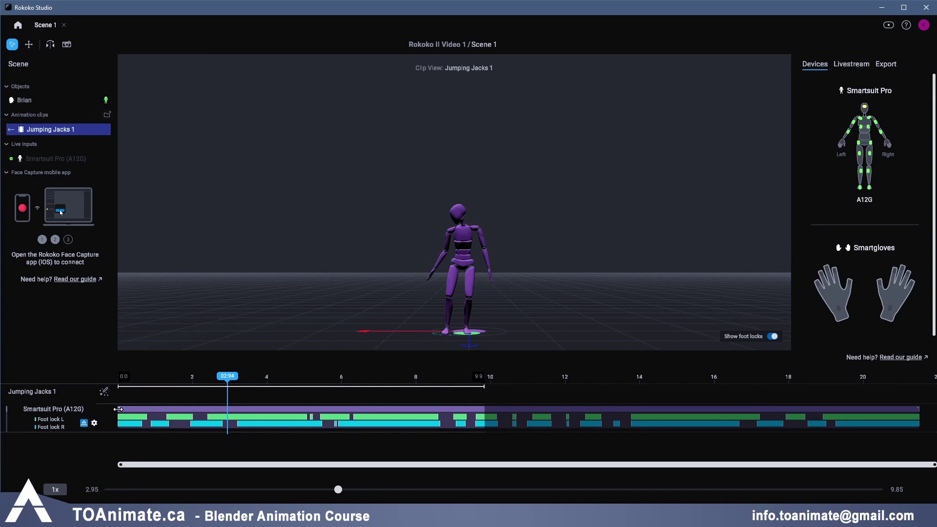
{"action": "left_click_drag", "start_coordinate": [118, 409], "coordinate": [227, 424]}
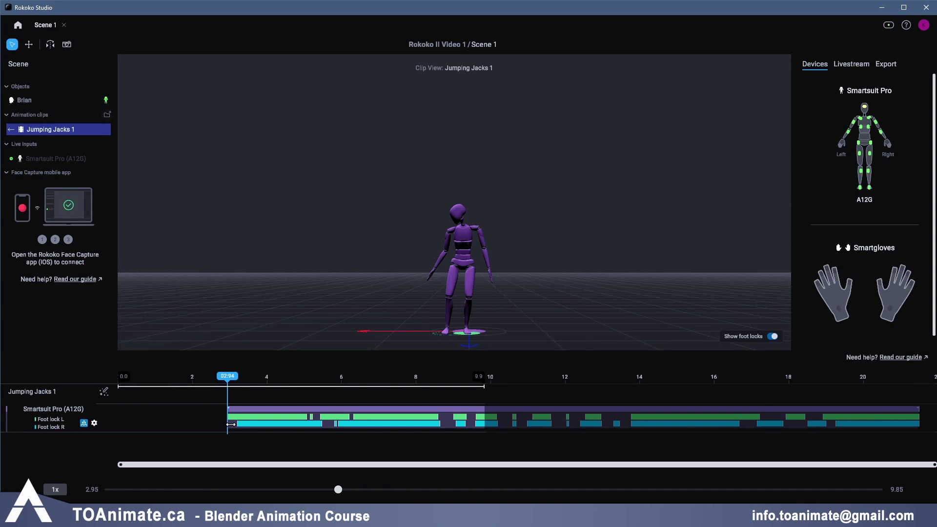
{"action": "left_click_drag", "start_coordinate": [255, 407], "coordinate": [148, 396]}
{"action": "key", "text": "ctrl+z"}
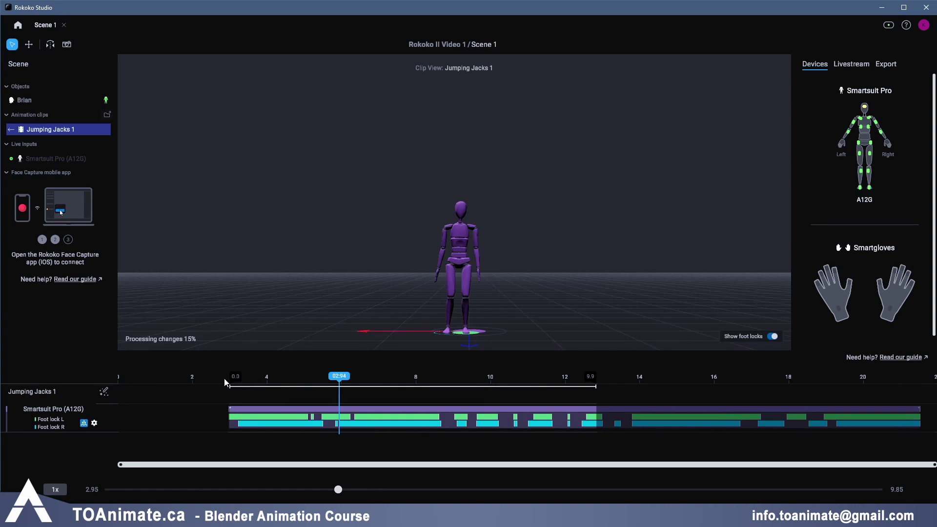
Trim the clip end to about 6.9 s, then play the trimmed section and stop near 2.72 s.
{"action": "left_click", "coordinate": [229, 377]}
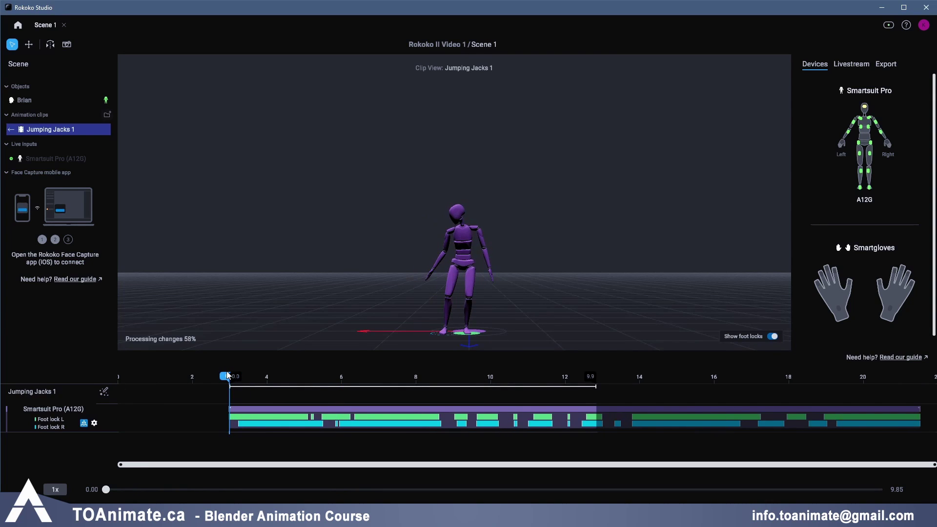
{"action": "left_click_drag", "start_coordinate": [229, 376], "coordinate": [484, 399]}
{"action": "left_click_drag", "start_coordinate": [592, 379], "coordinate": [473, 364]}
{"action": "key", "text": "space"}
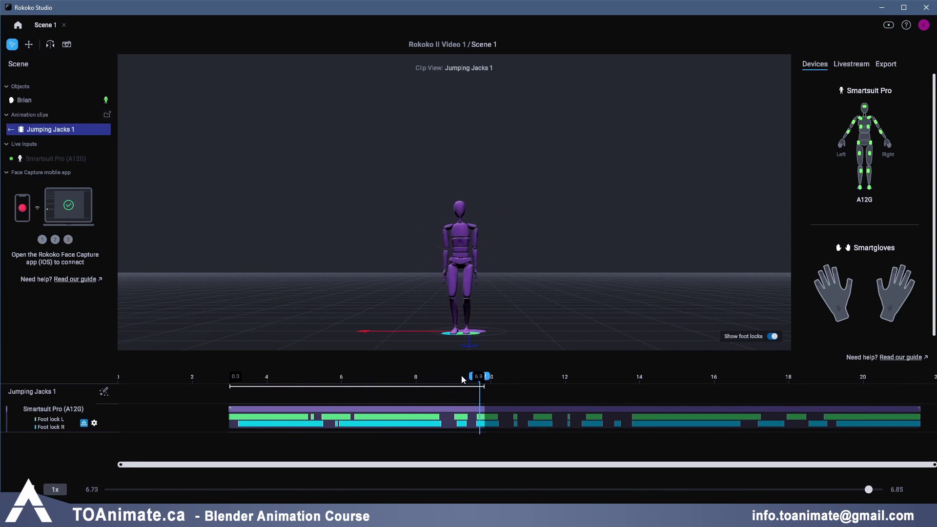
{"action": "left_click", "coordinate": [331, 430]}
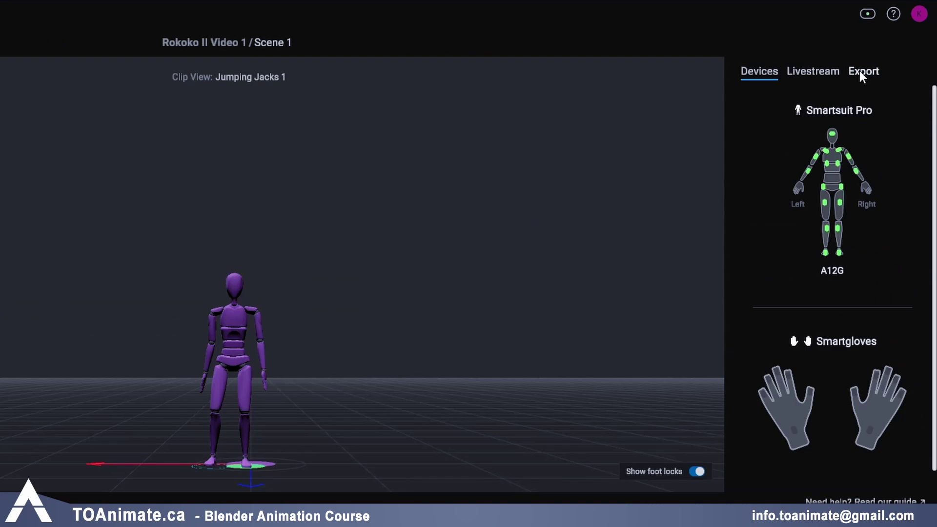
In the Export settings, set Skeleton to HumanIK and FPS to 24.
{"action": "left_click", "coordinate": [885, 66]}
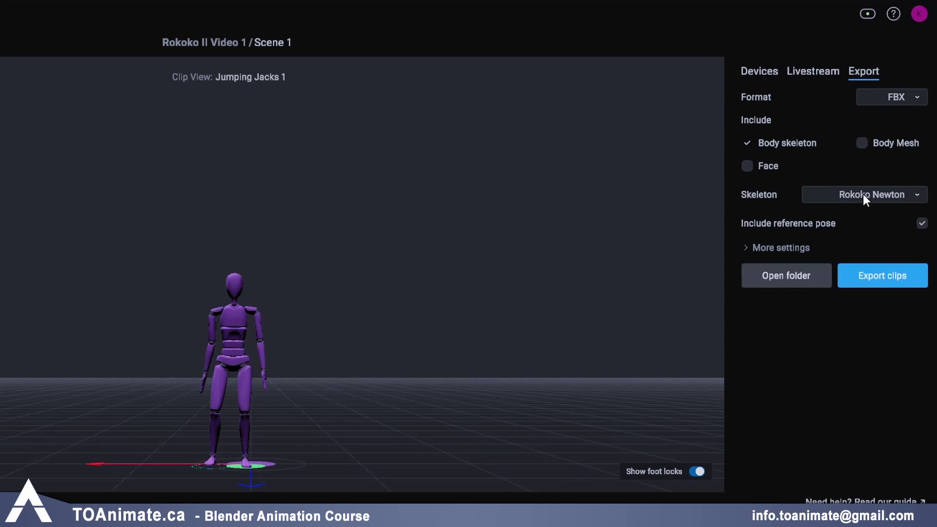
{"action": "left_click", "coordinate": [919, 195]}
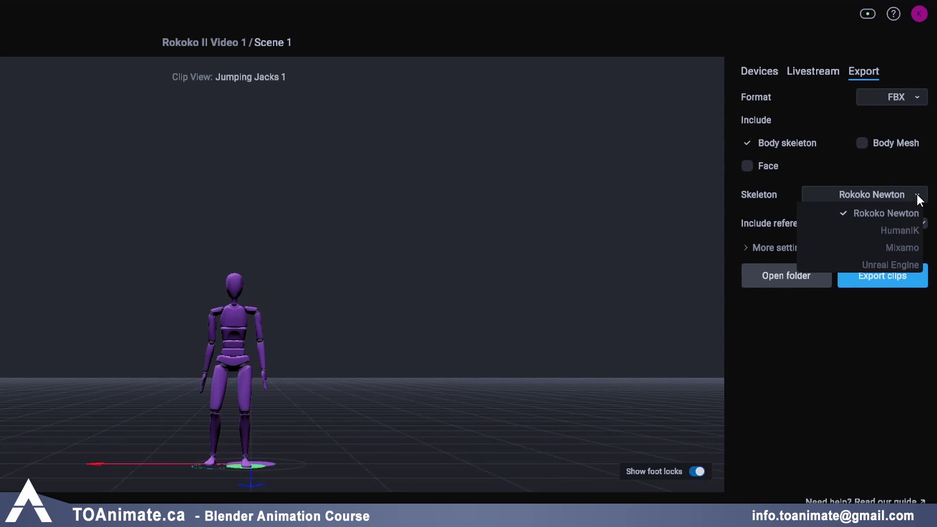
{"action": "left_click", "coordinate": [907, 233]}
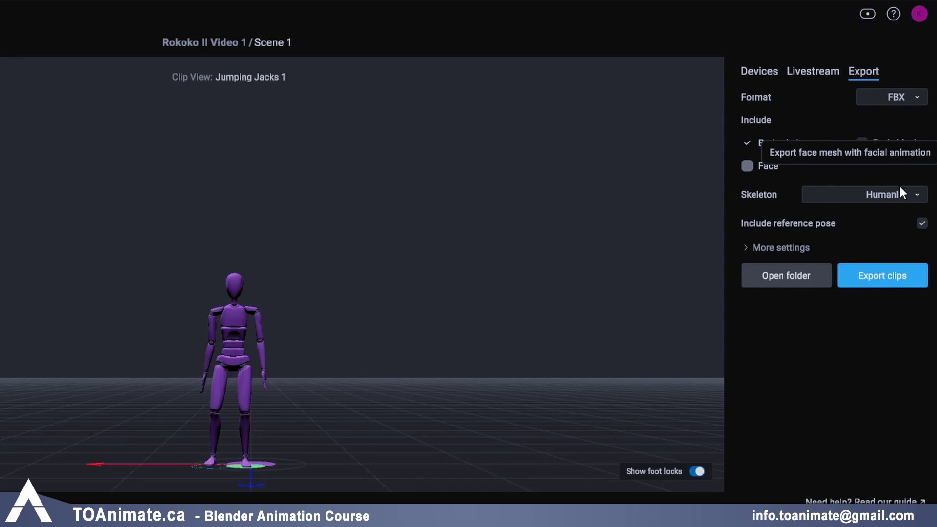
{"action": "left_click", "coordinate": [763, 249]}
{"action": "left_click", "coordinate": [917, 322]}
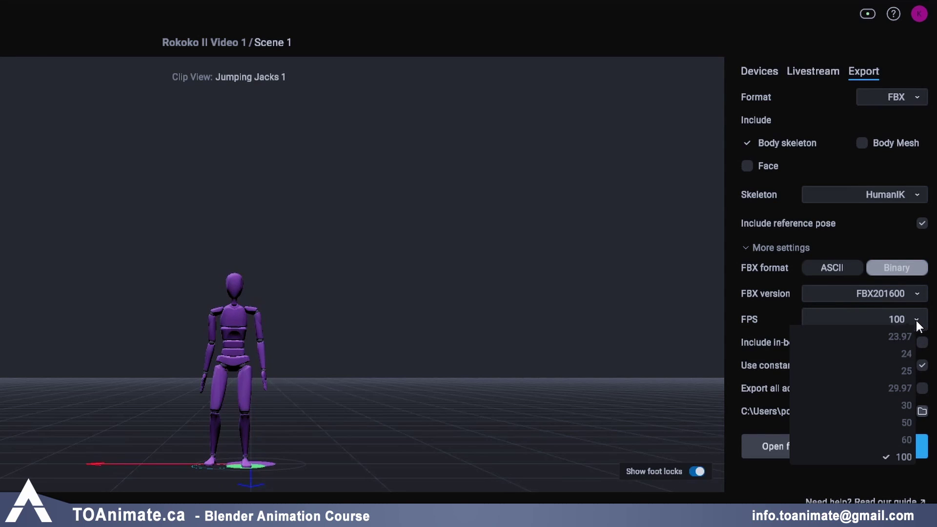
{"action": "left_click", "coordinate": [905, 353]}
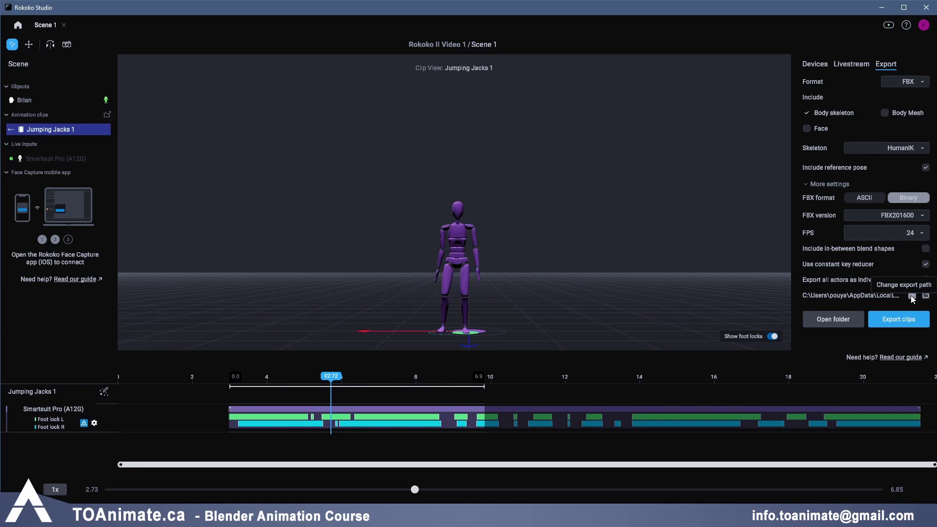
Choose the output folder, export the clip as FBX, and open the containing folder.
{"action": "left_click", "coordinate": [912, 294]}
{"action": "left_click", "coordinate": [482, 346]}
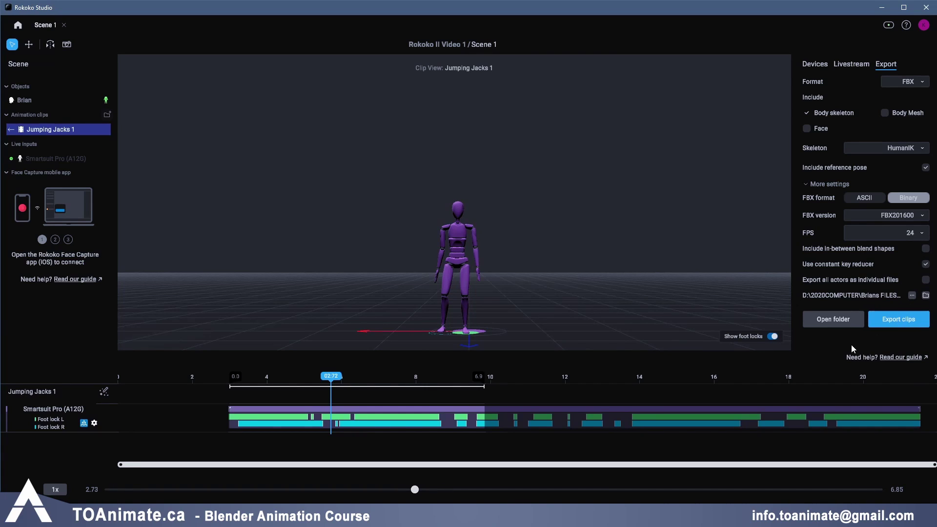
{"action": "left_click", "coordinate": [902, 318]}
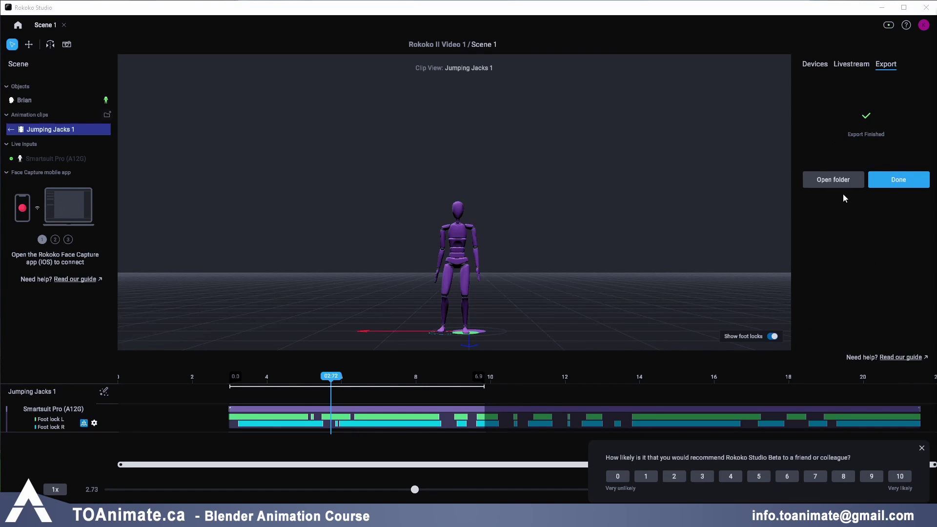
{"action": "left_click", "coordinate": [840, 180]}
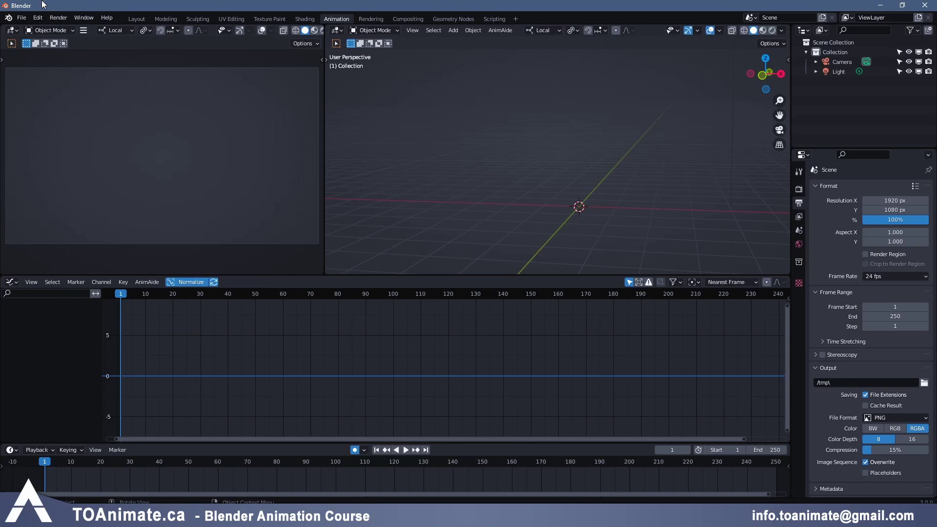
Import Jumping_Jacks_1_hik.fbx through File > Import > FBX, with the Armature options expanded.
{"action": "left_click", "coordinate": [22, 17]}
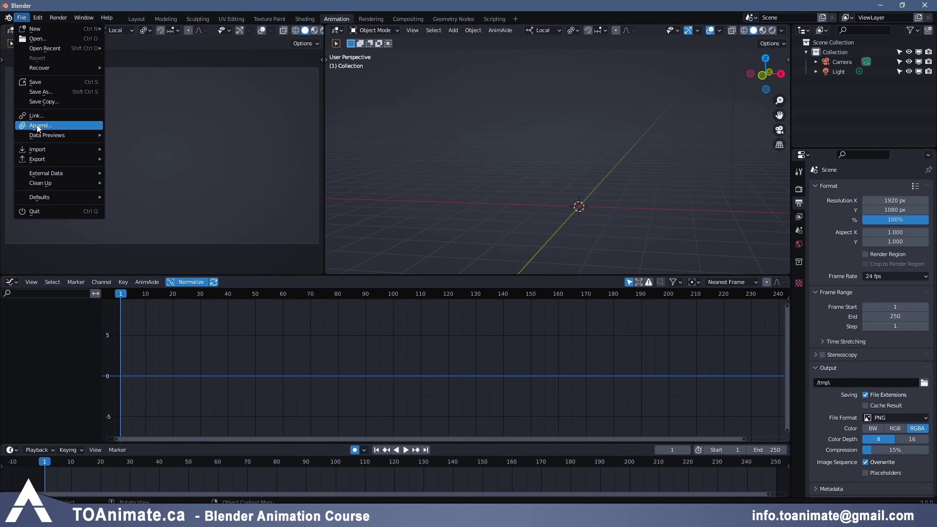
{"action": "mouse_move", "coordinate": [57, 152]}
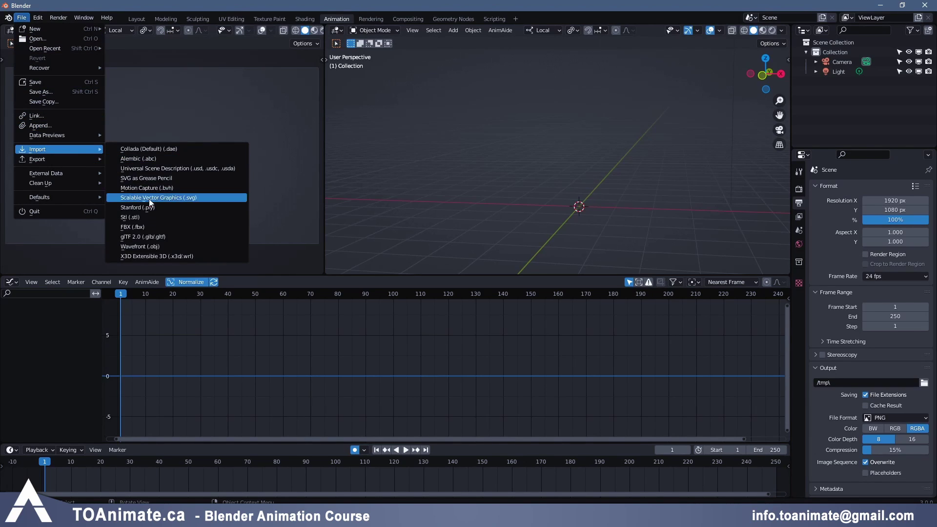
{"action": "left_click", "coordinate": [150, 227]}
{"action": "left_click", "coordinate": [314, 137]}
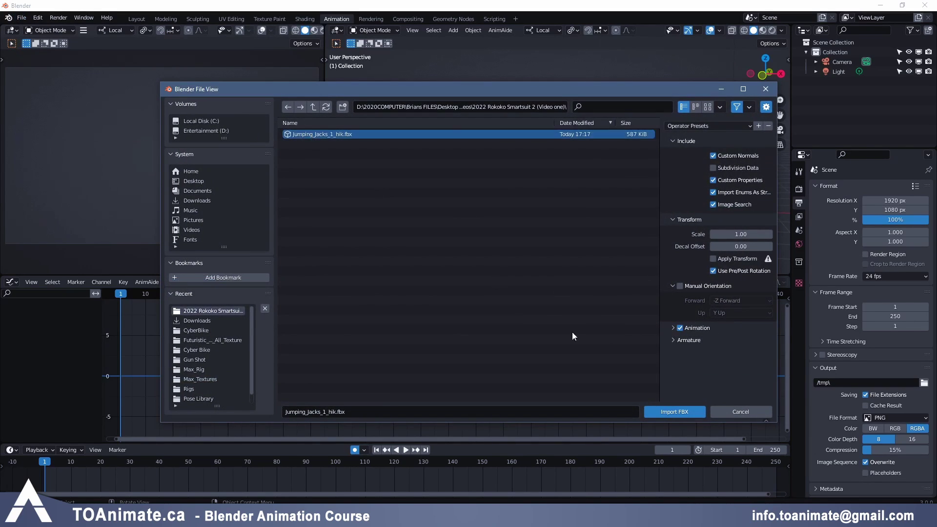
{"action": "left_click_drag", "start_coordinate": [660, 361], "coordinate": [560, 356]}
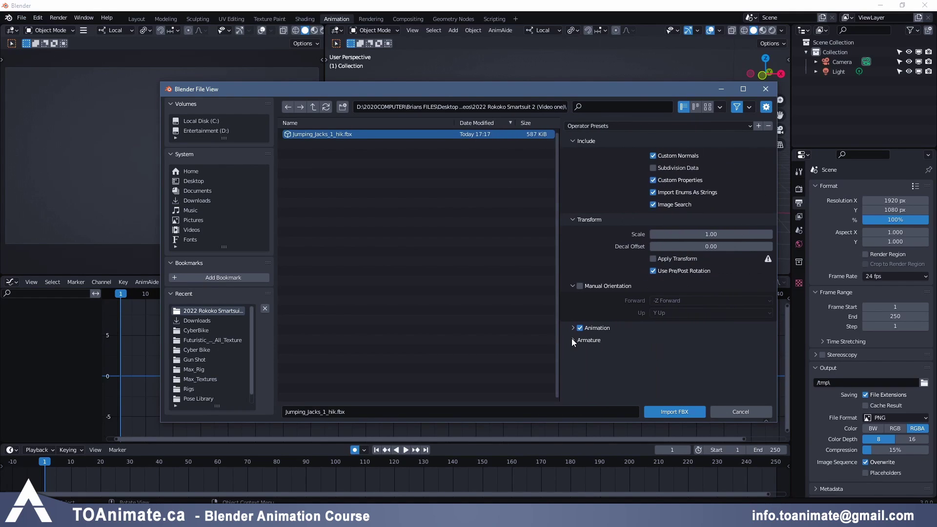
{"action": "left_click", "coordinate": [573, 340]}
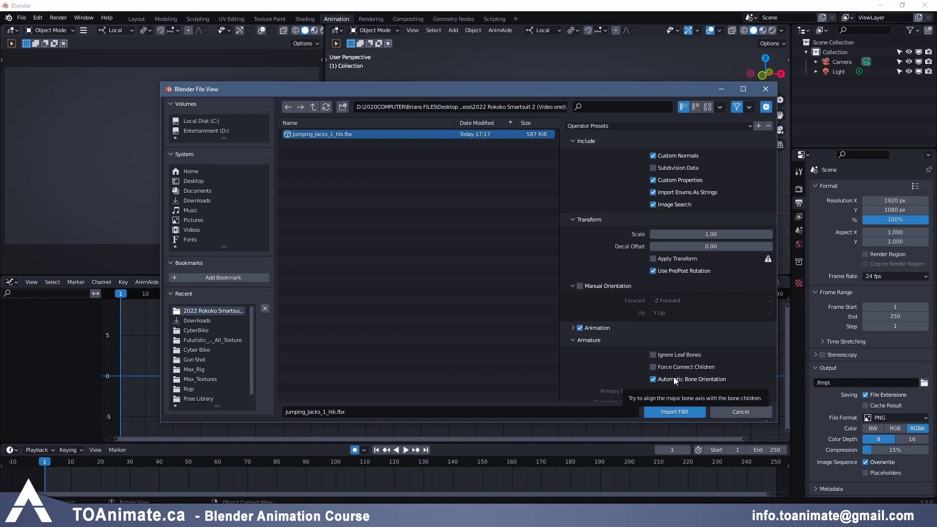
{"action": "left_click", "coordinate": [672, 412]}
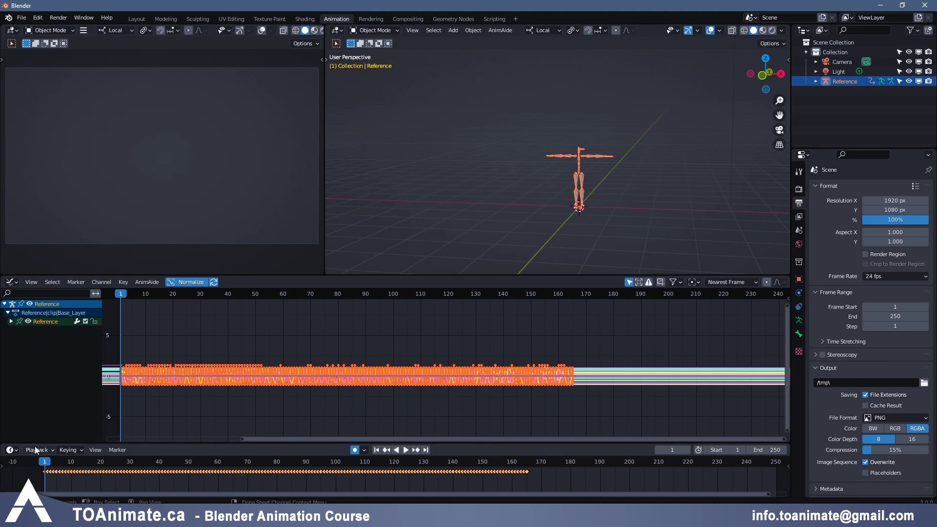
Play the Reference armature's jumping jacks animation and orbit the view around it.
{"action": "key", "text": "space"}
{"action": "middle_click_drag", "start_coordinate": [652, 245], "coordinate": [518, 243]}
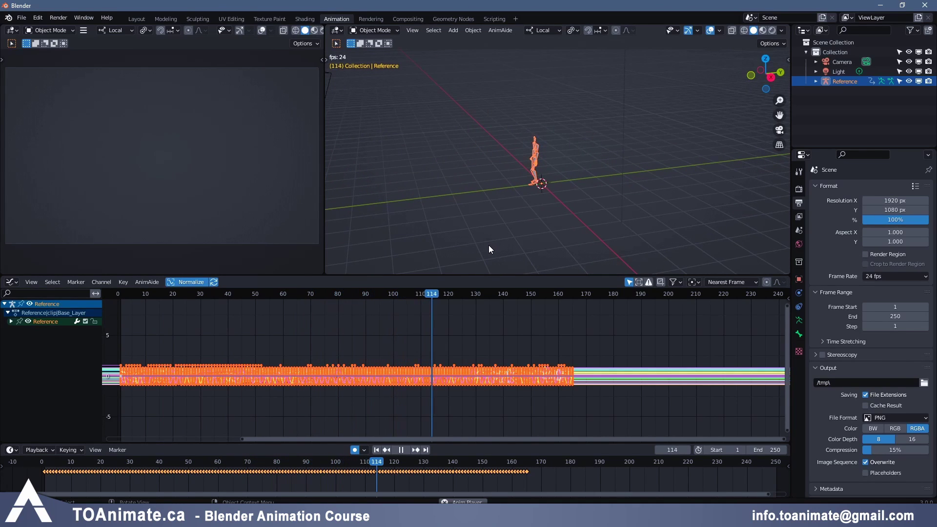